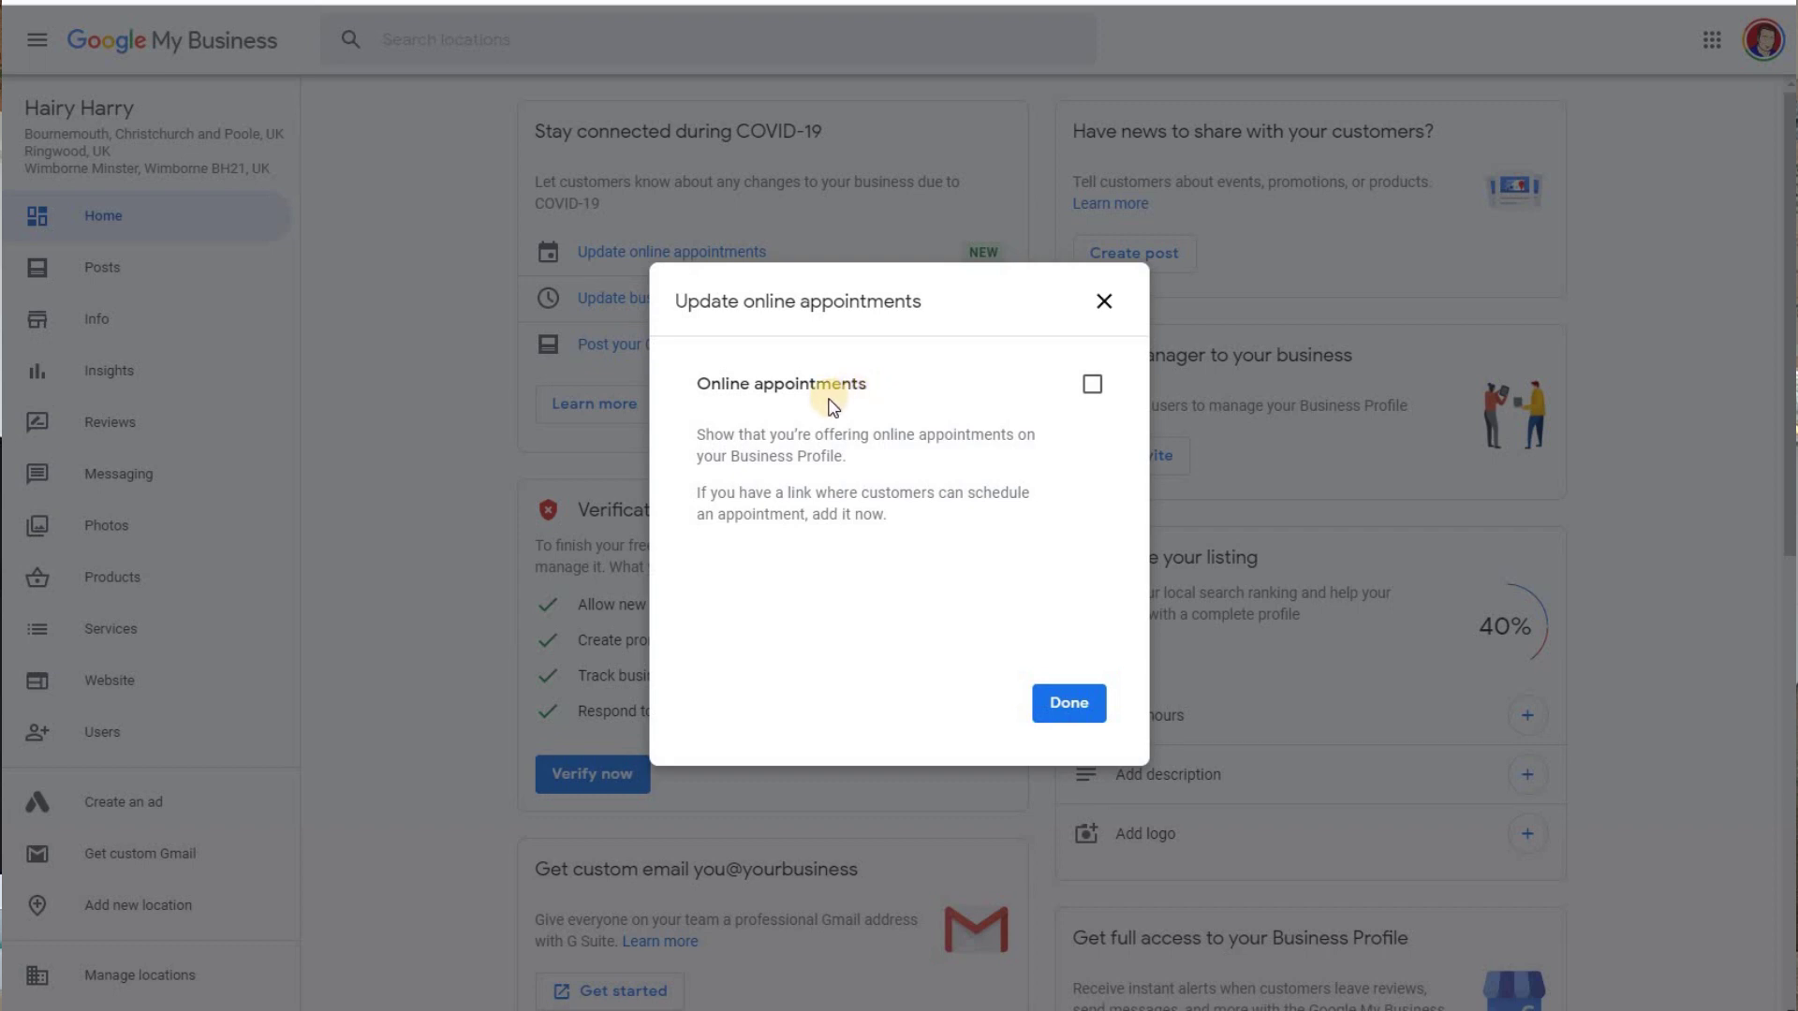
Tick the Online appointments checkbox in the Update online appointments dialog.
click(1091, 384)
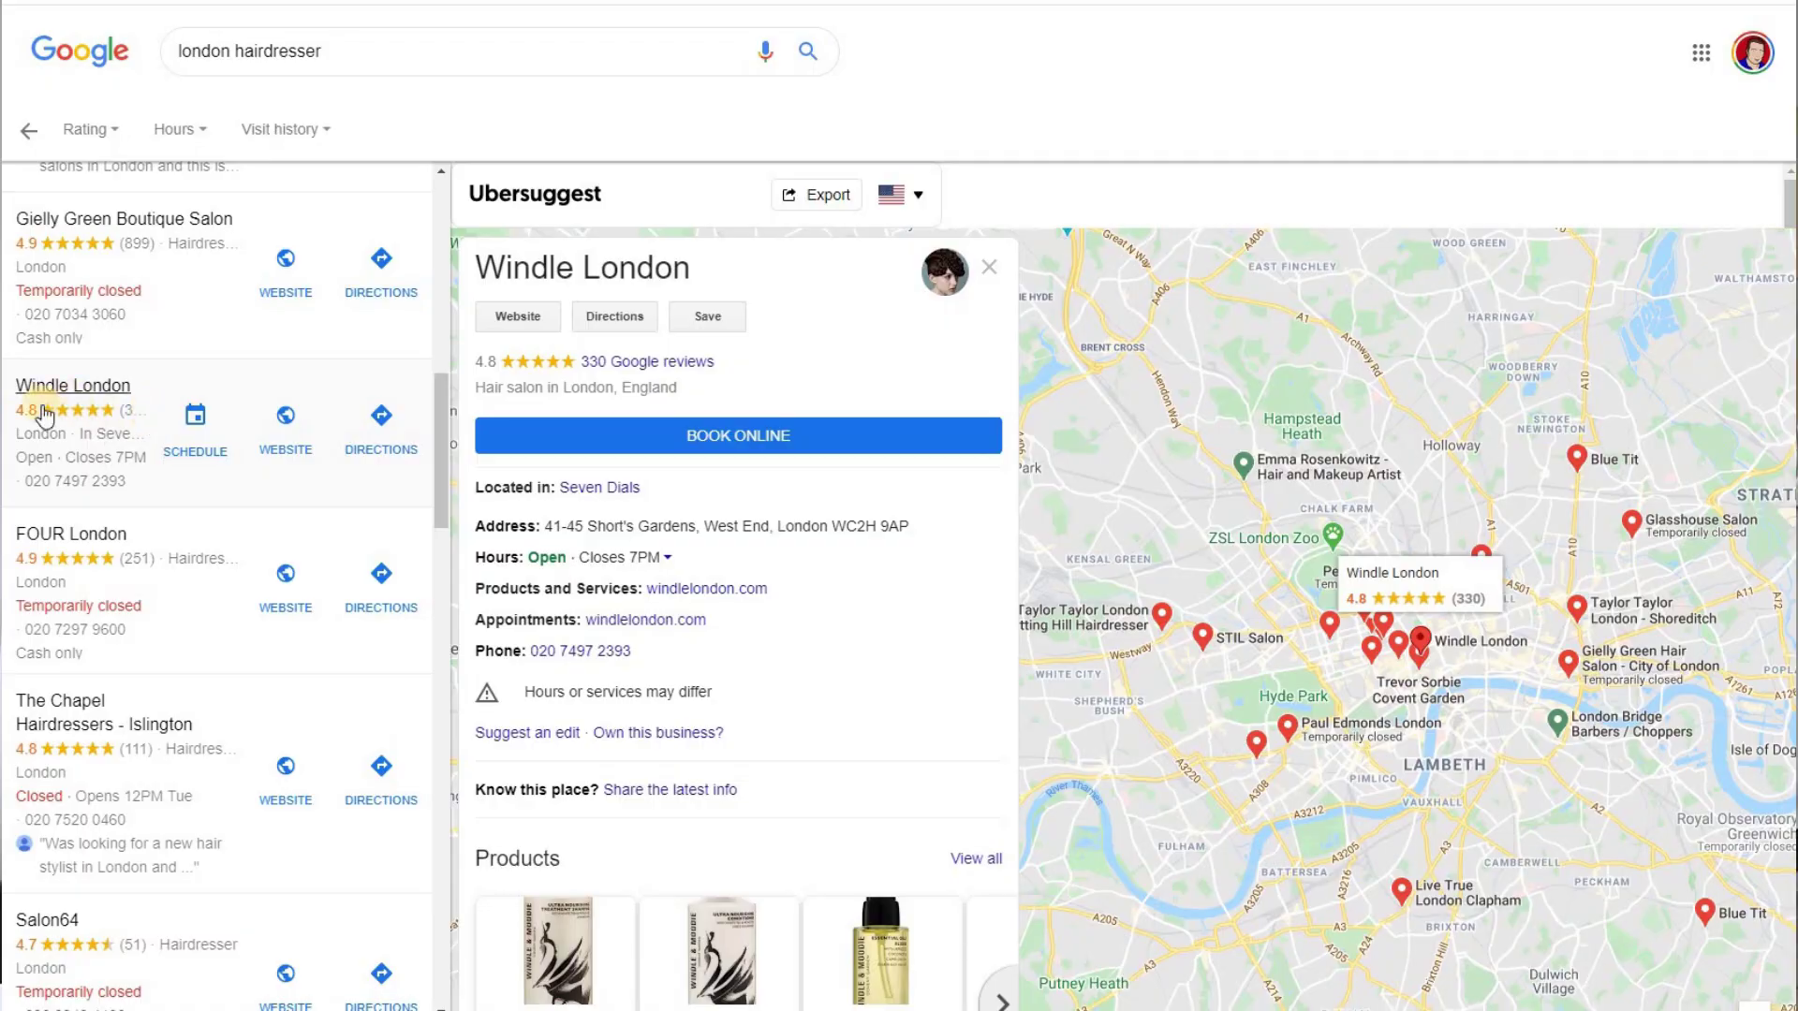
Scroll the 'london hairdresser' local results and open Blue Tit's Schedule booking page.
scroll(229, 599, down, 7)
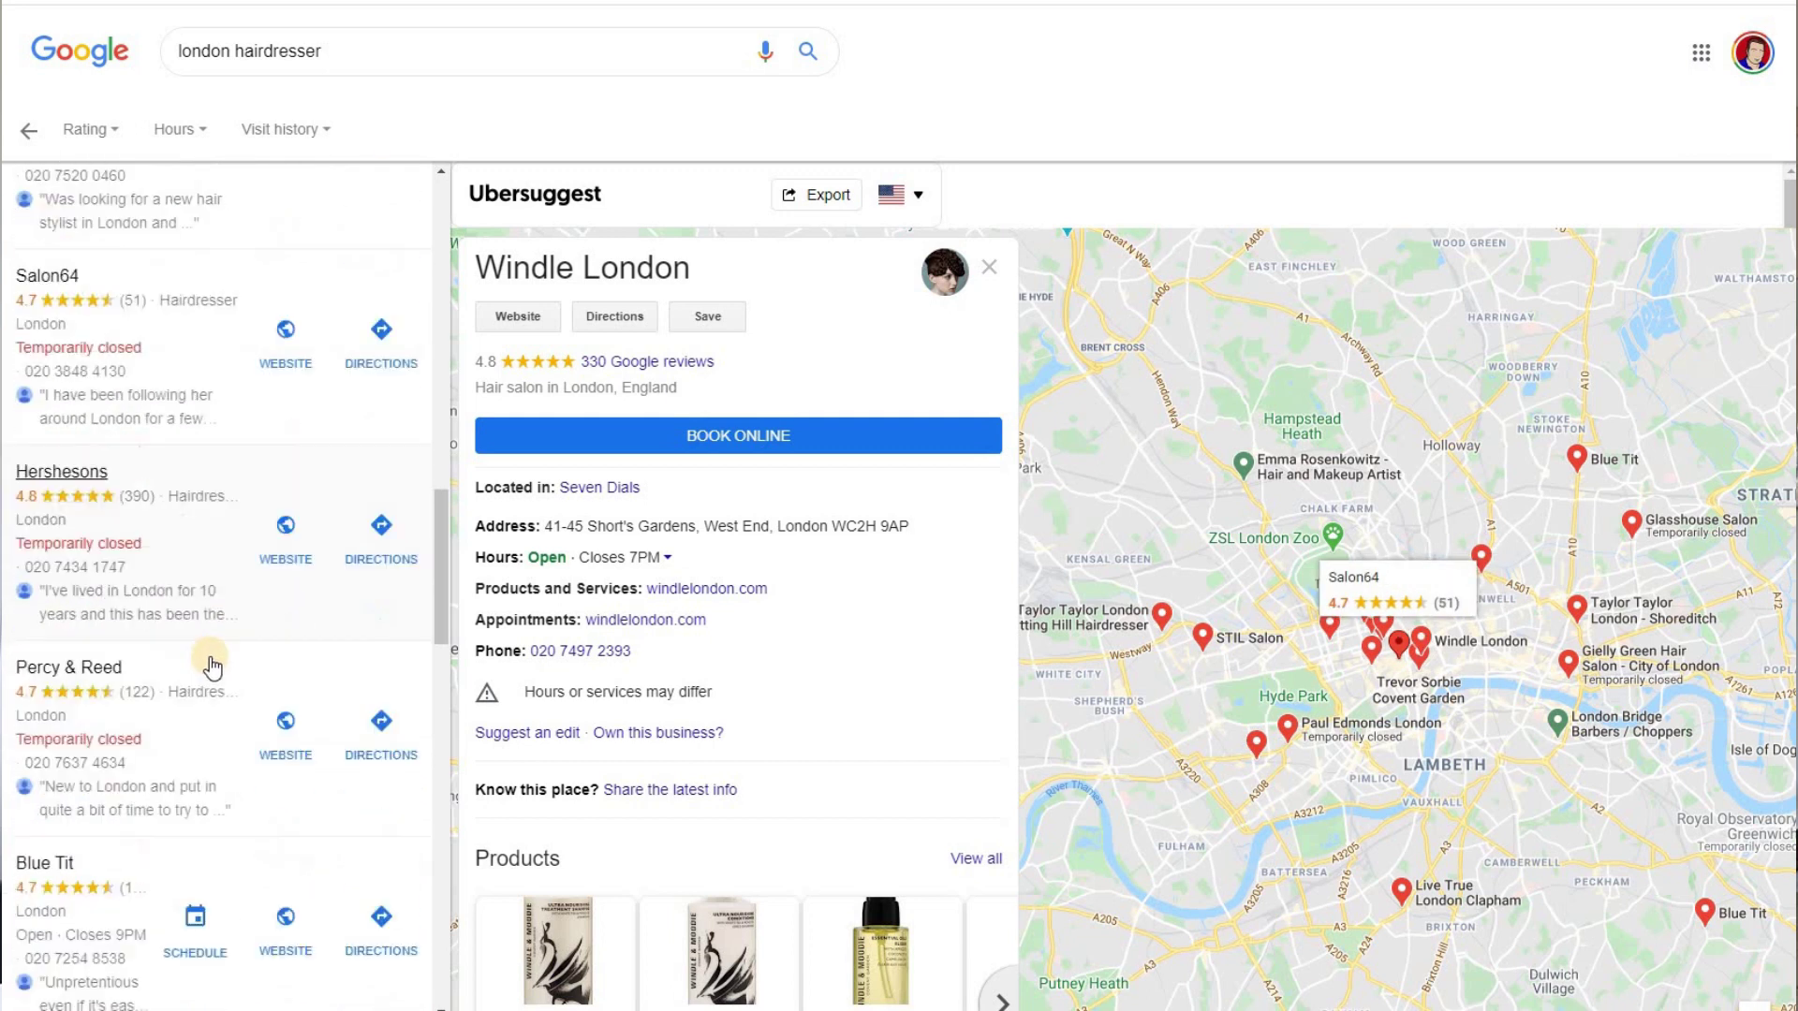
scroll(211, 667, down, 2)
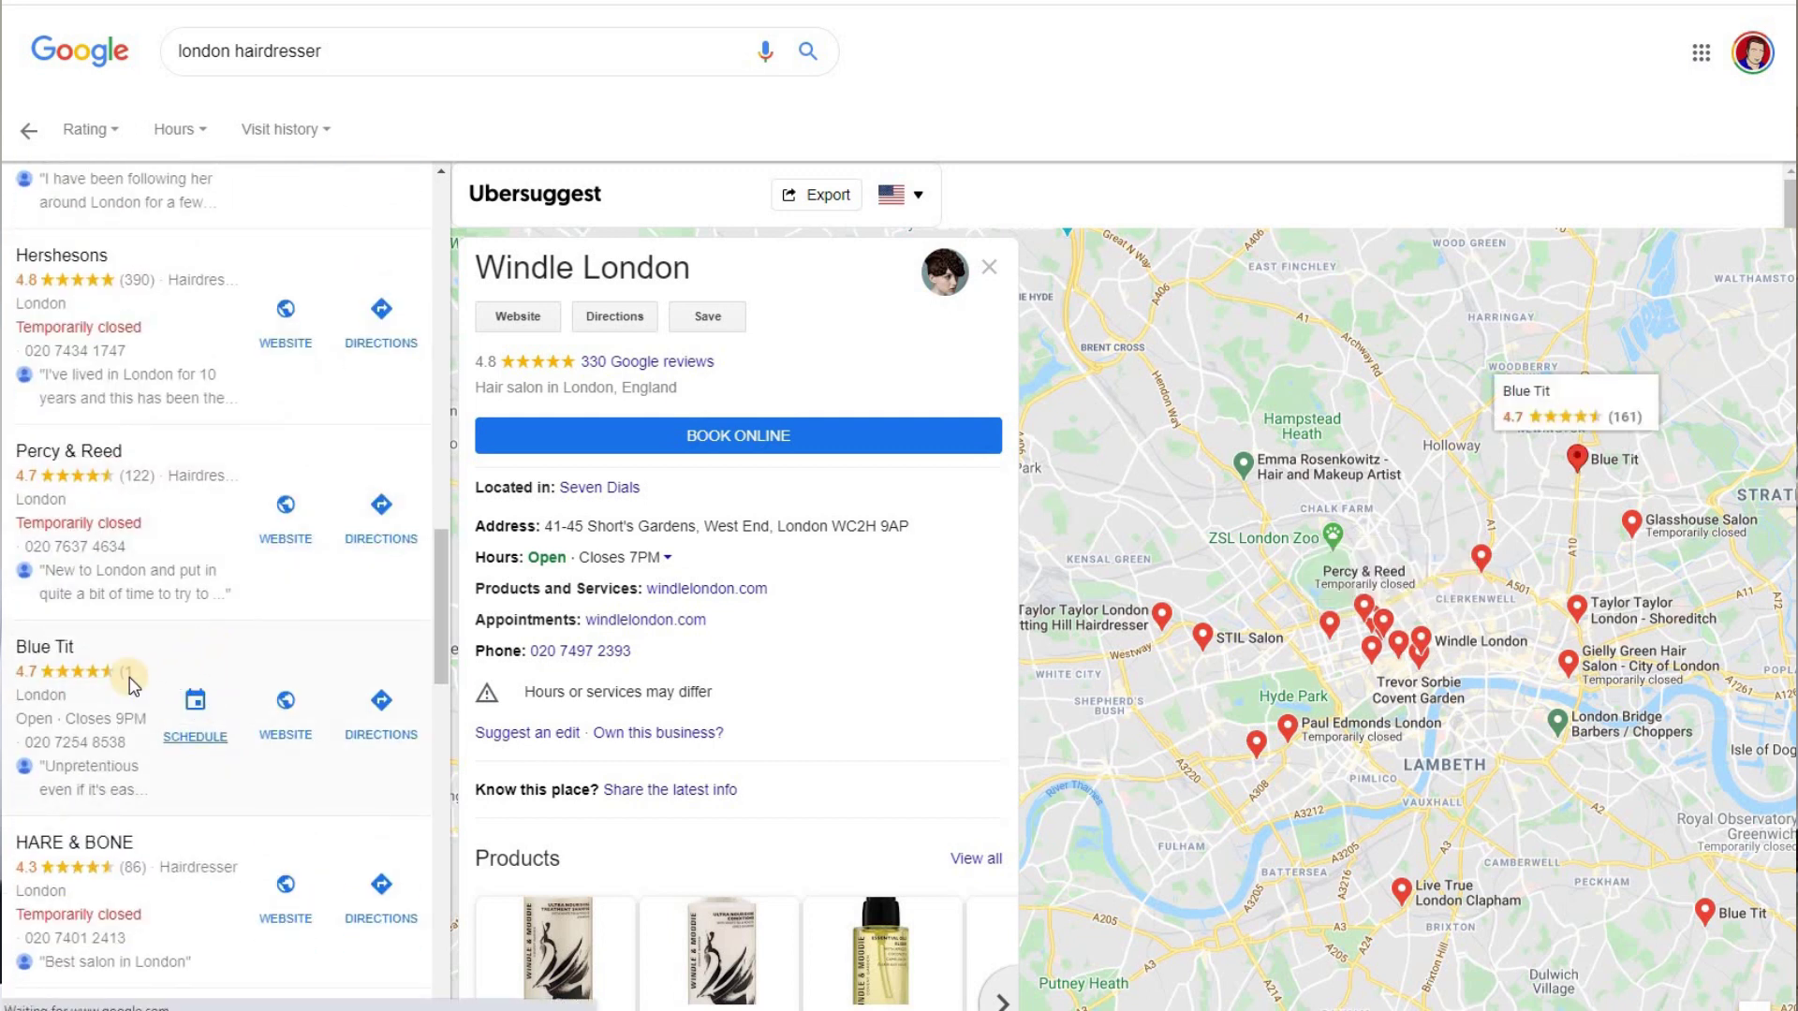
click(194, 712)
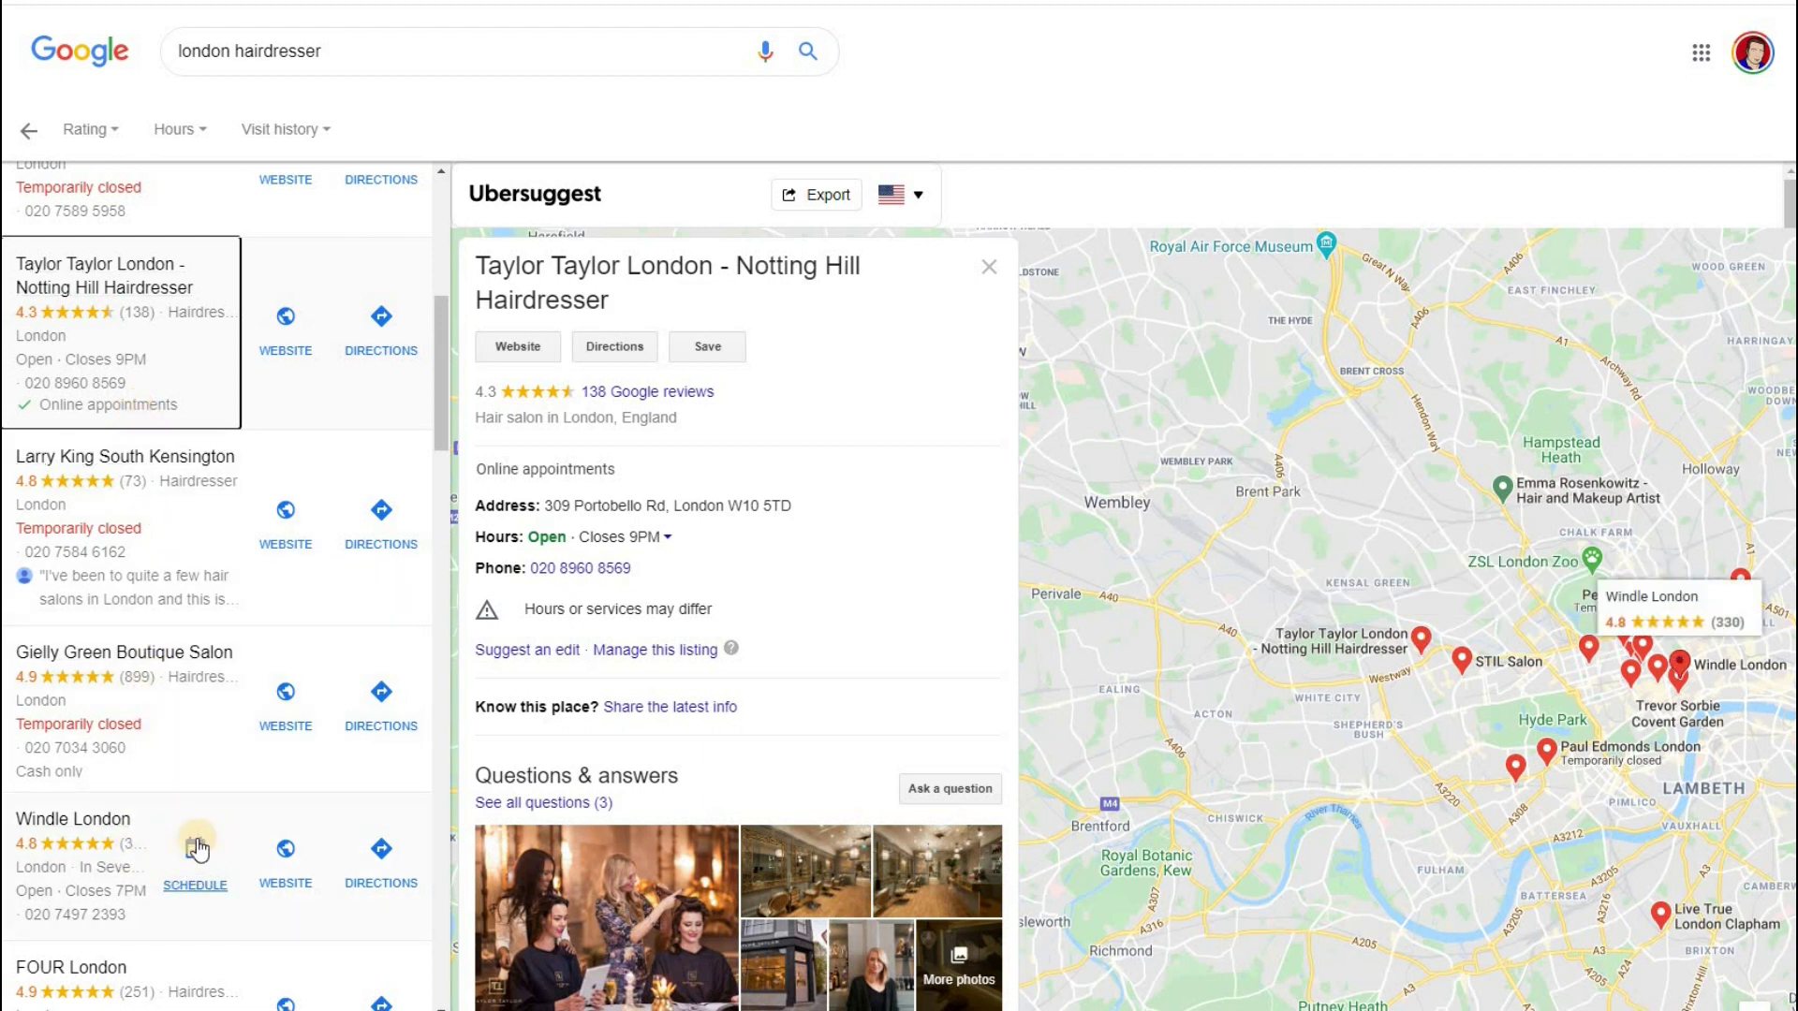
Open Windle London's detail panel showing its BOOK ONLINE option.
click(112, 880)
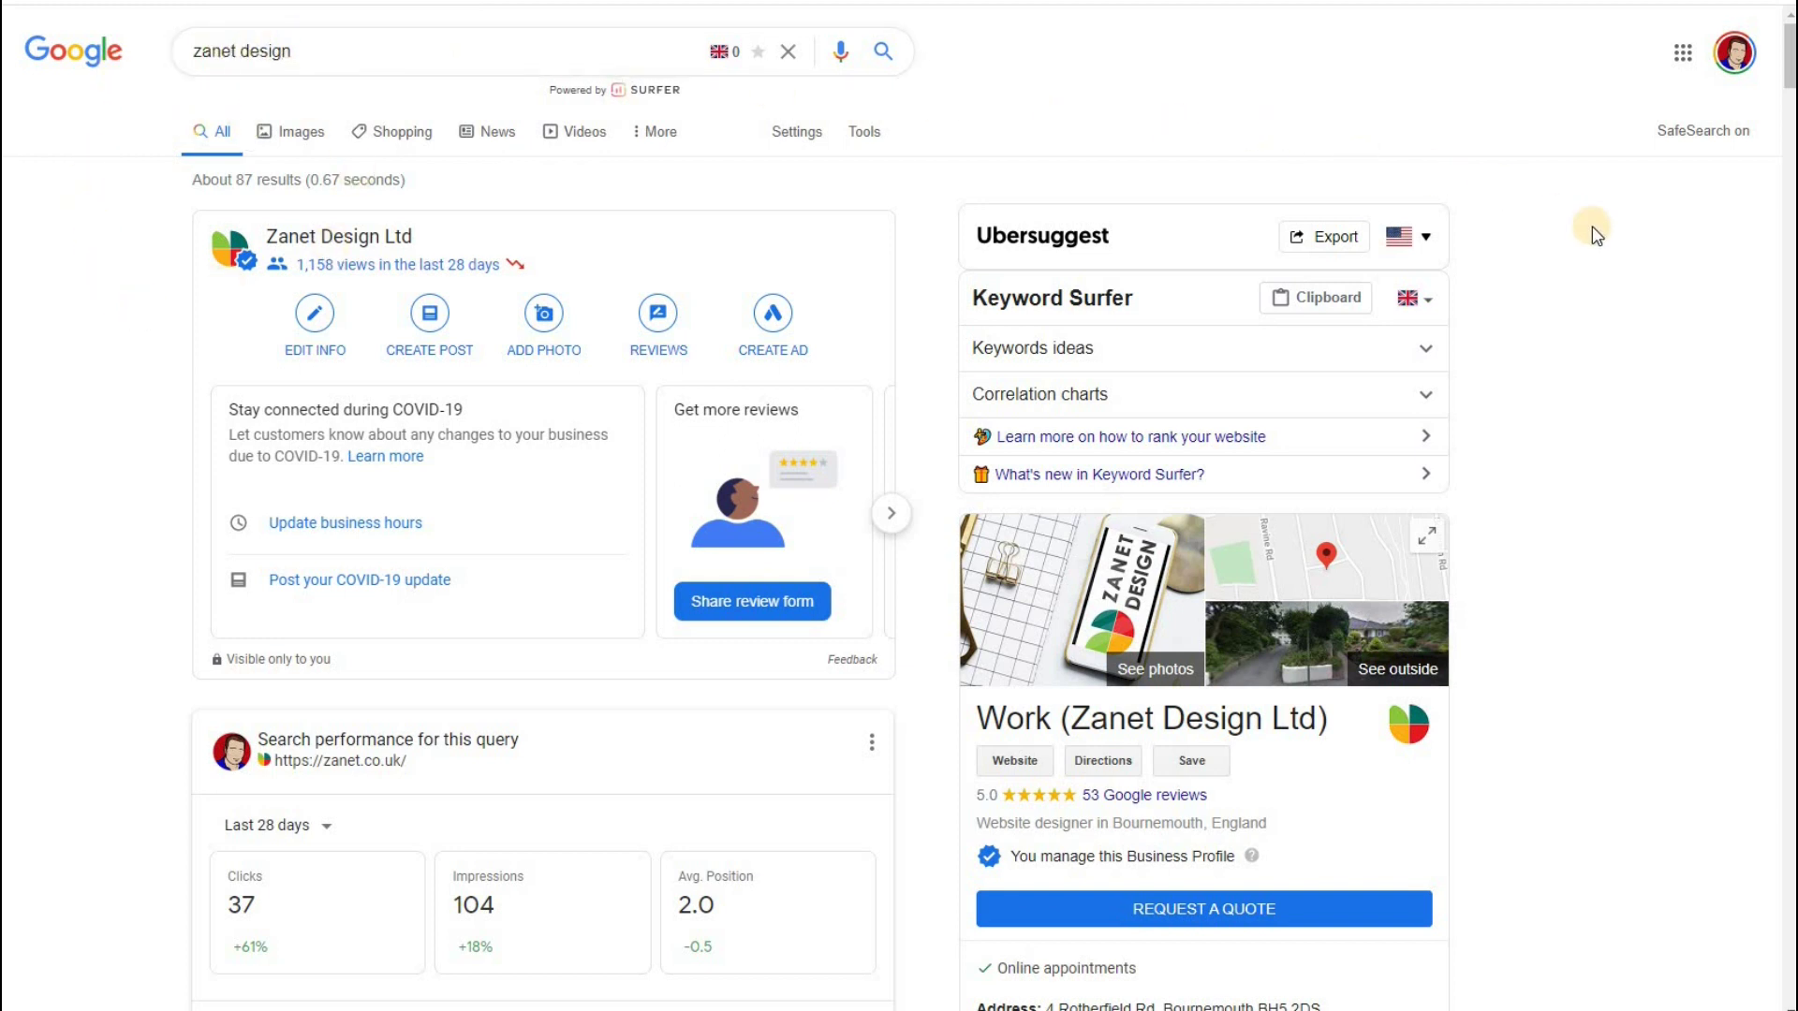
Scroll through the 'zanet design' search results toward the business listing.
scroll(1564, 262, down, 5)
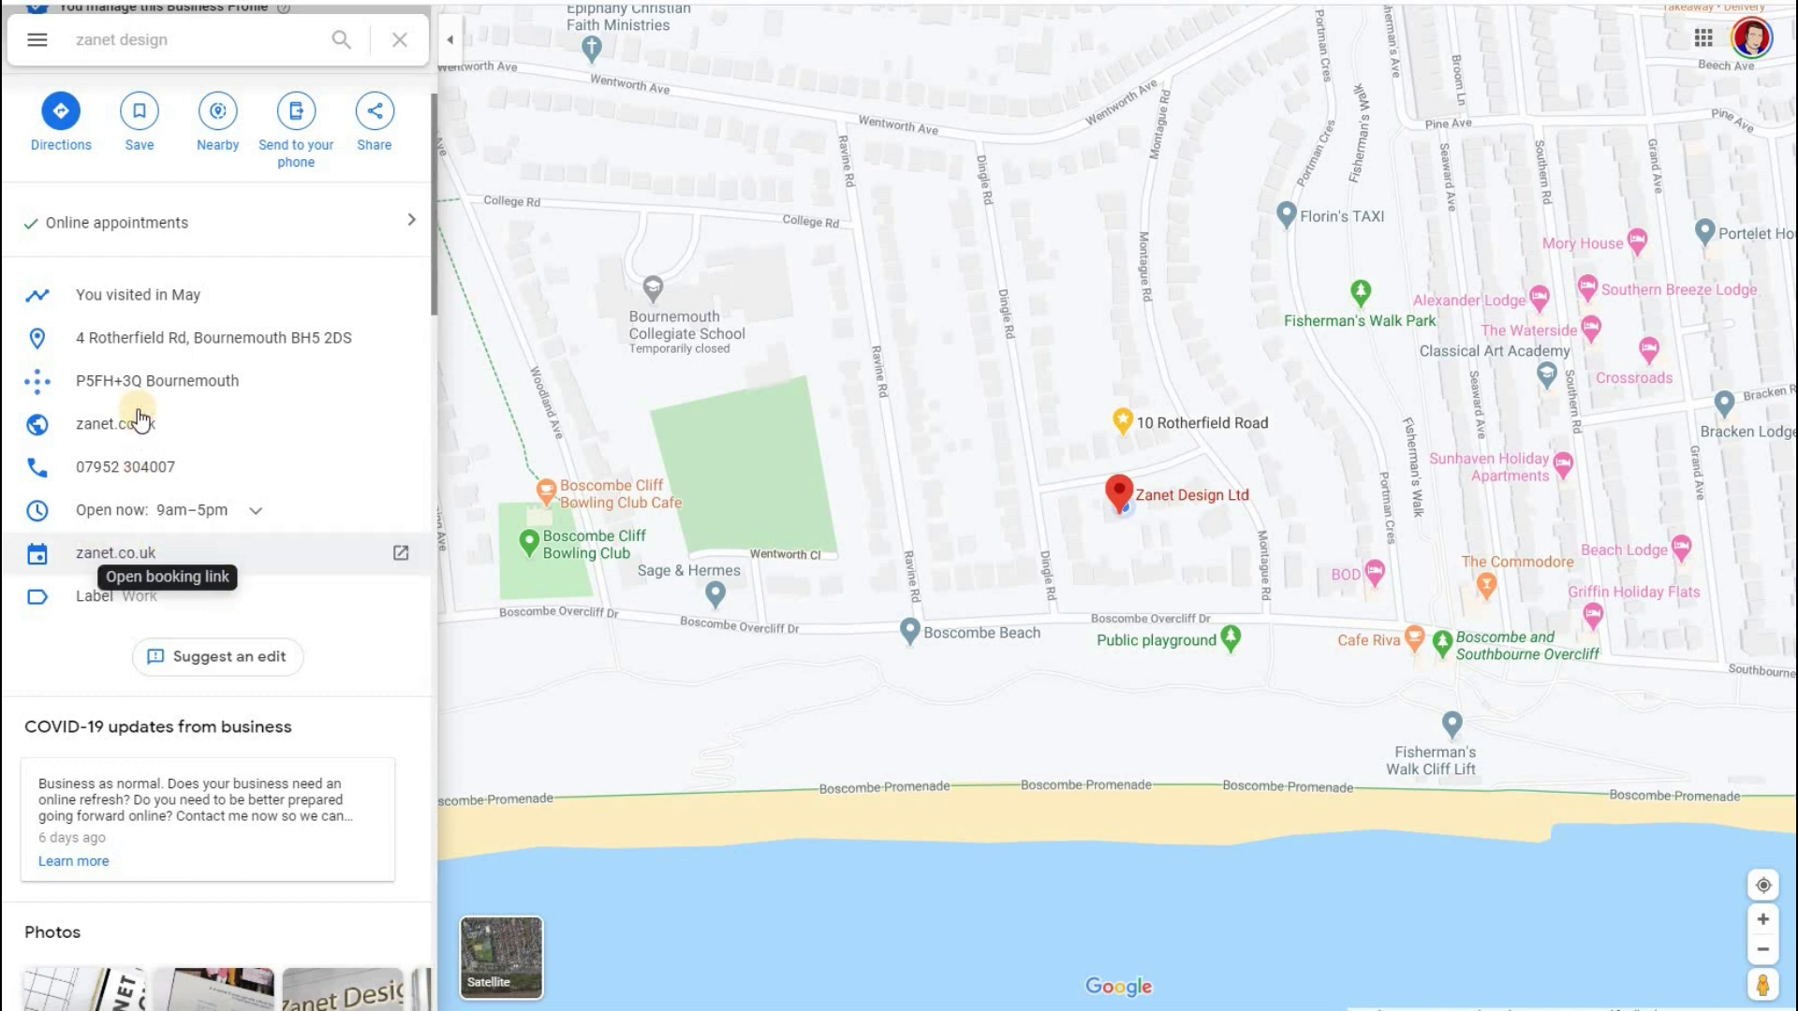
Follow Zanet Design's appointments URL from the Maps listing to its booking page.
click(404, 554)
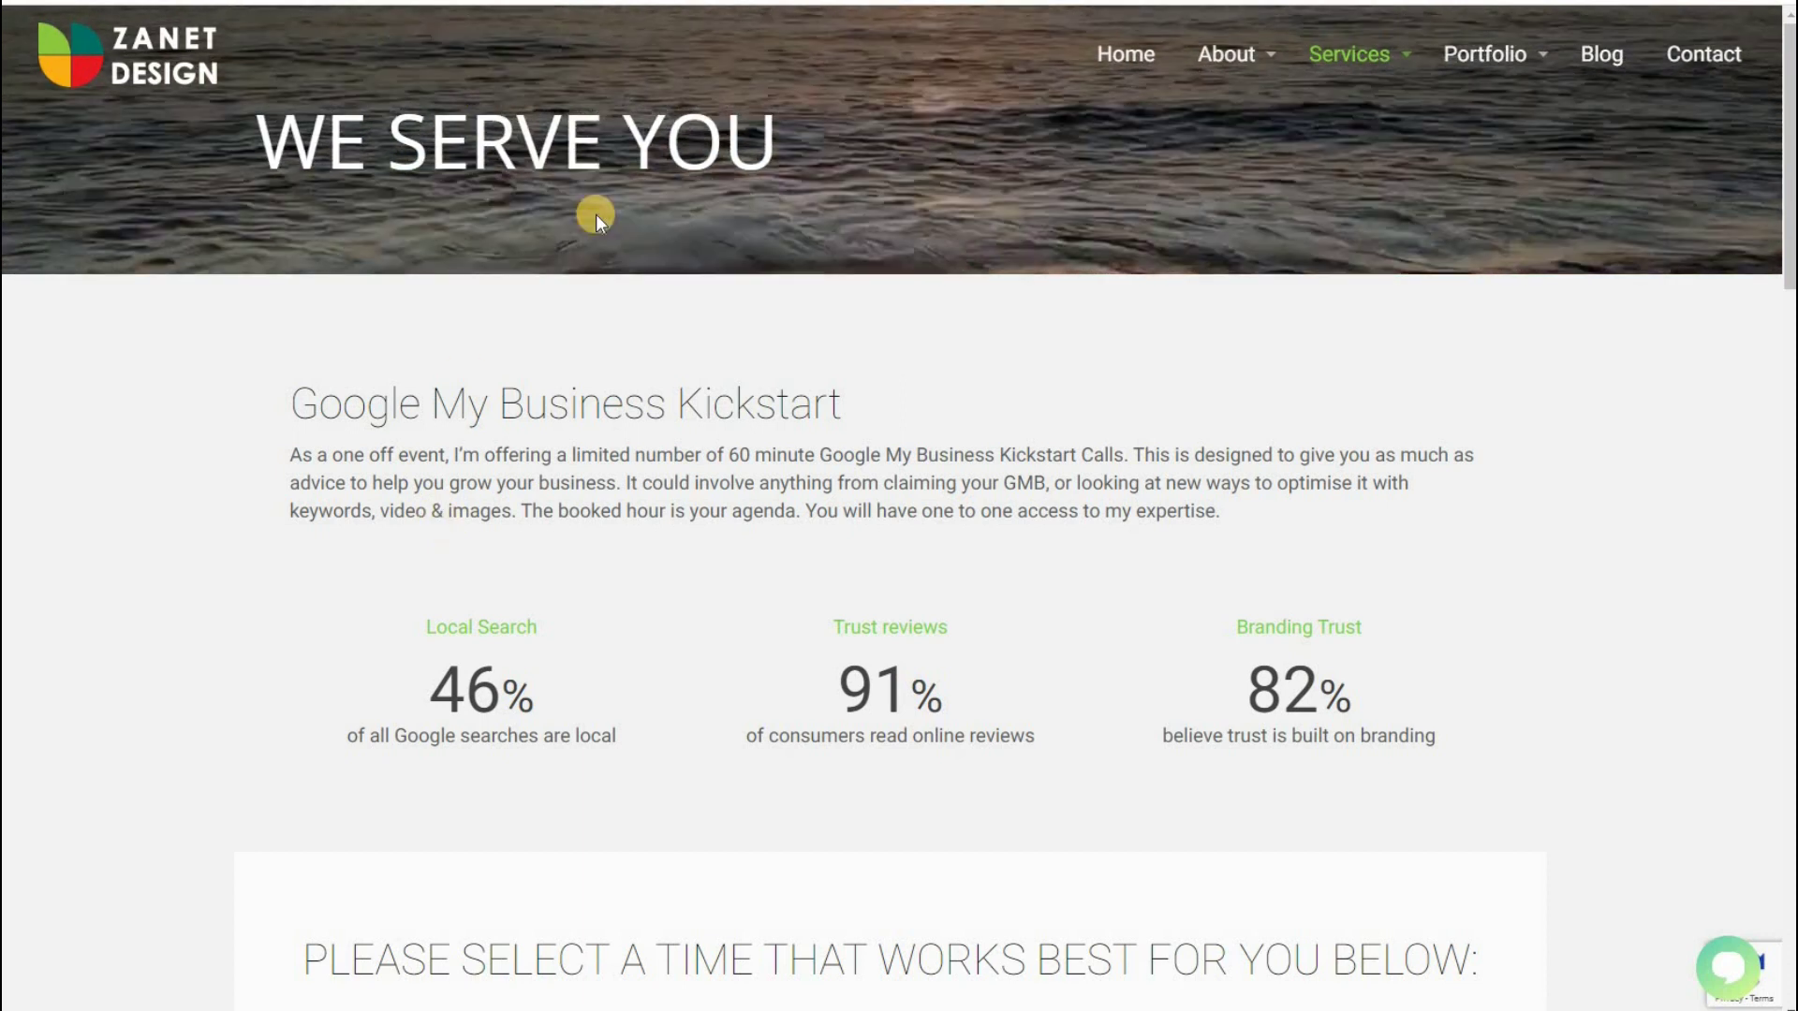
Scroll down to review the 1 Hour GMB Kickstart Calendly booking calendar.
scroll(405, 465, down, 7)
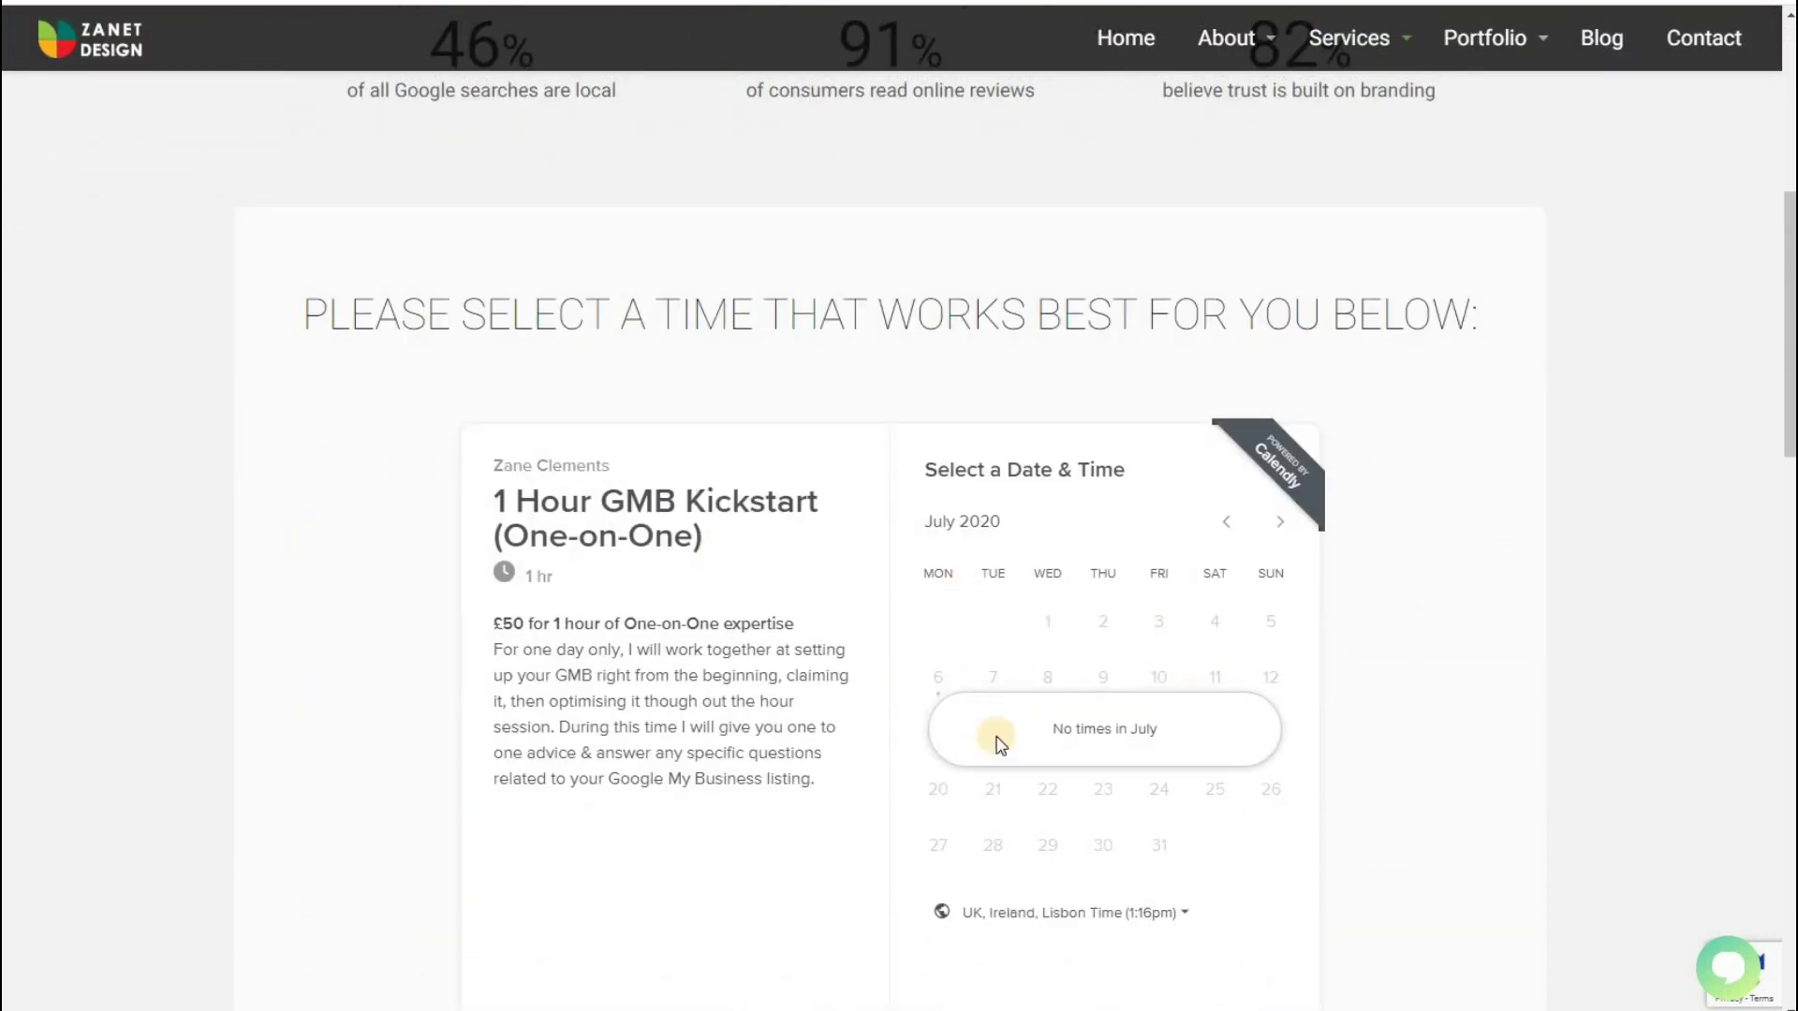
scroll(1136, 795, down, 3)
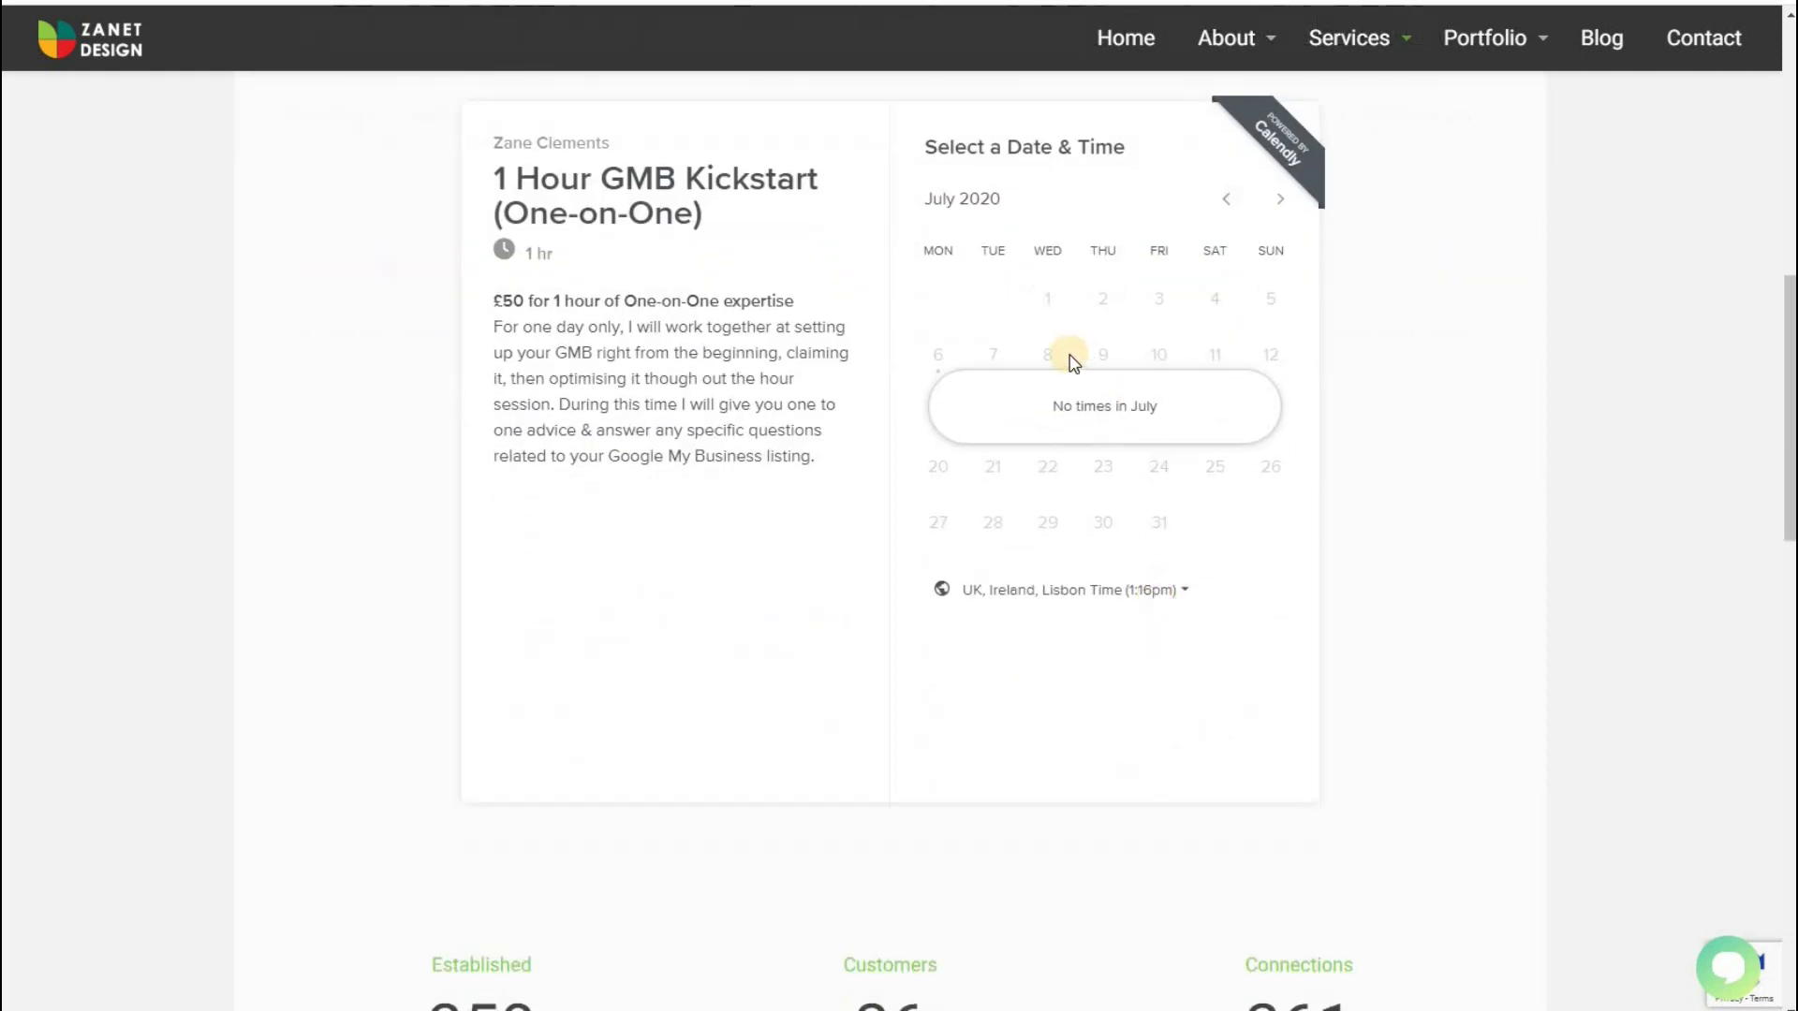
scroll(1127, 535, down, 3)
scroll(1127, 534, up, 3)
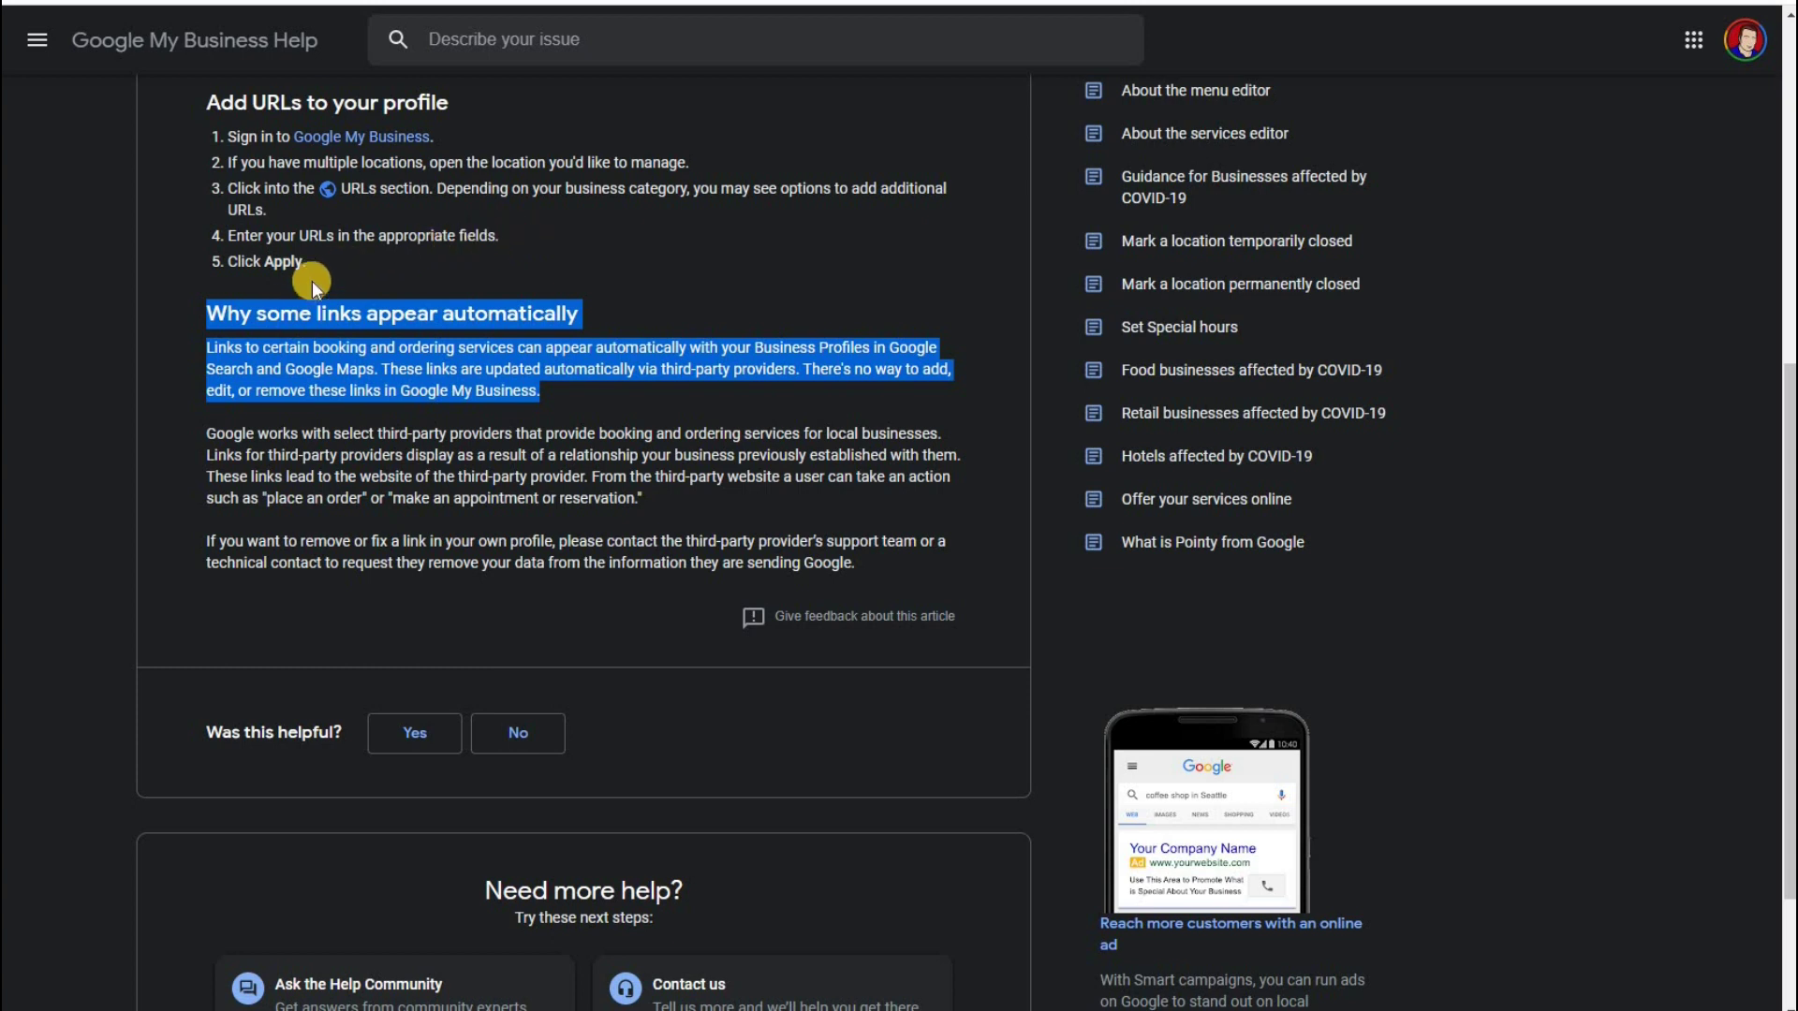
Deselect the highlighted 'Why some links appear automatically' heading and paragraph.
click(588, 309)
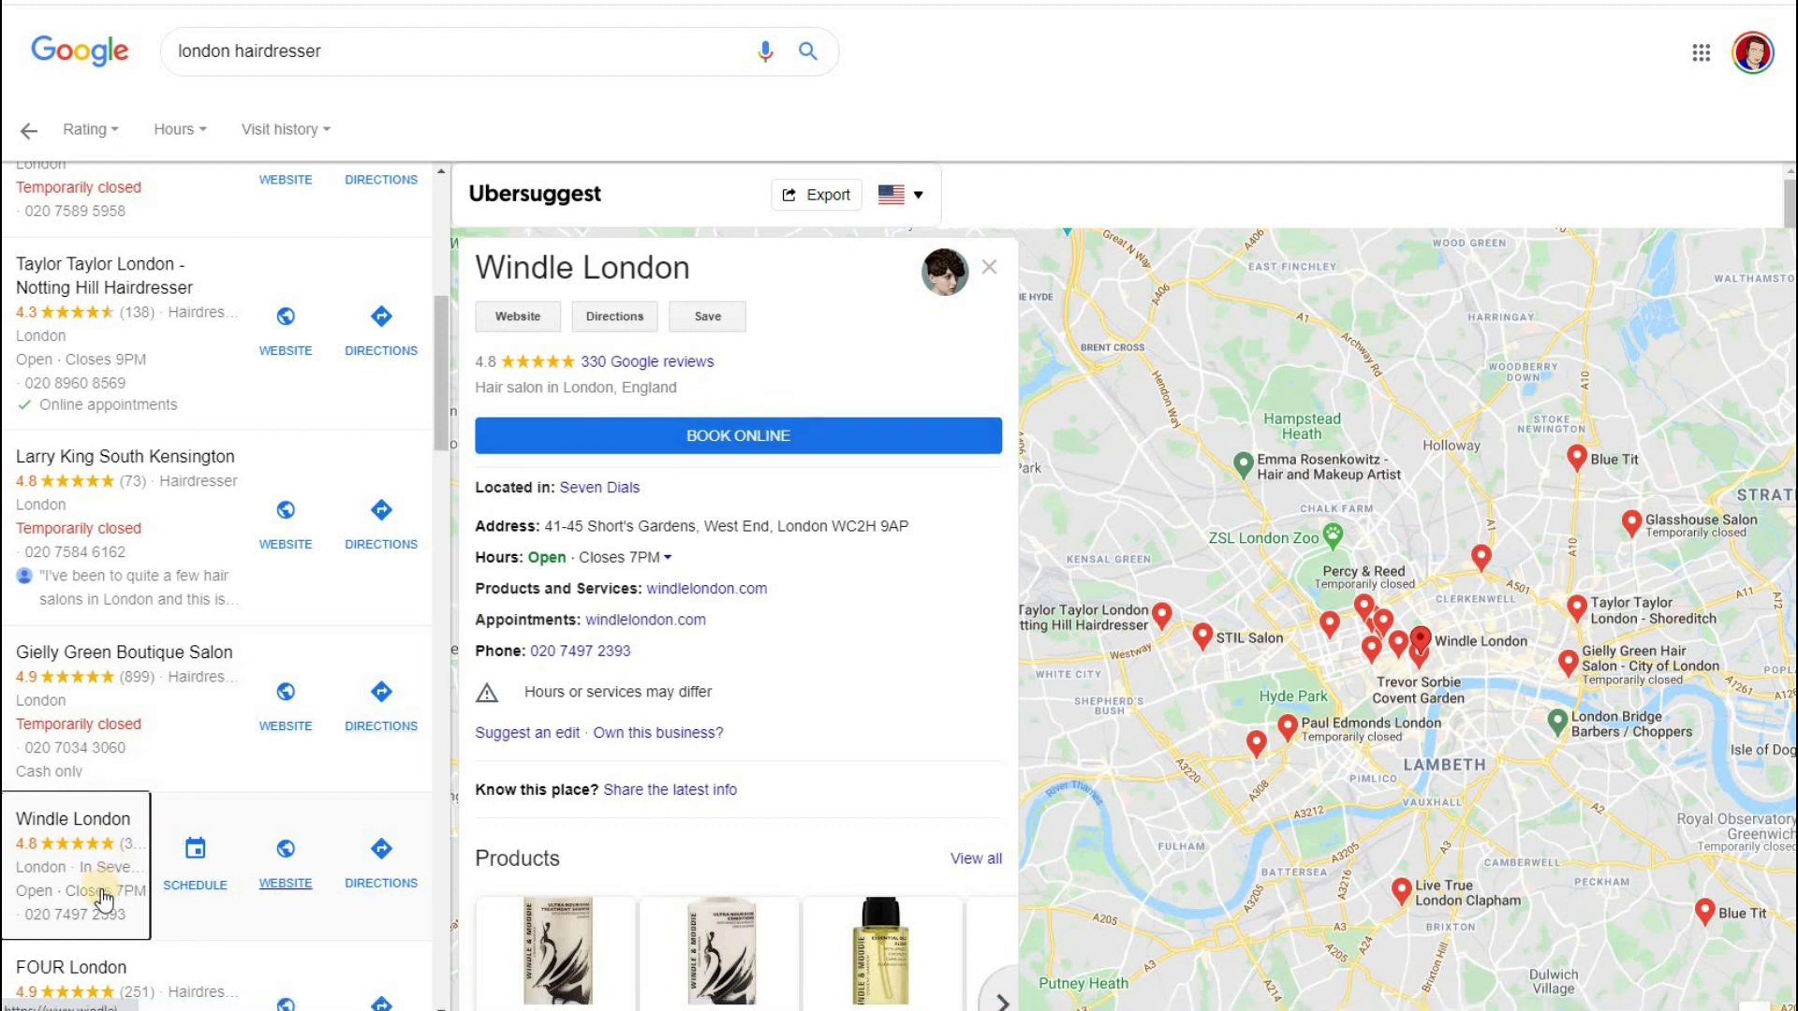
Open Windle London's schedule, keep Service Type and Staff on All, and browse its services.
click(194, 852)
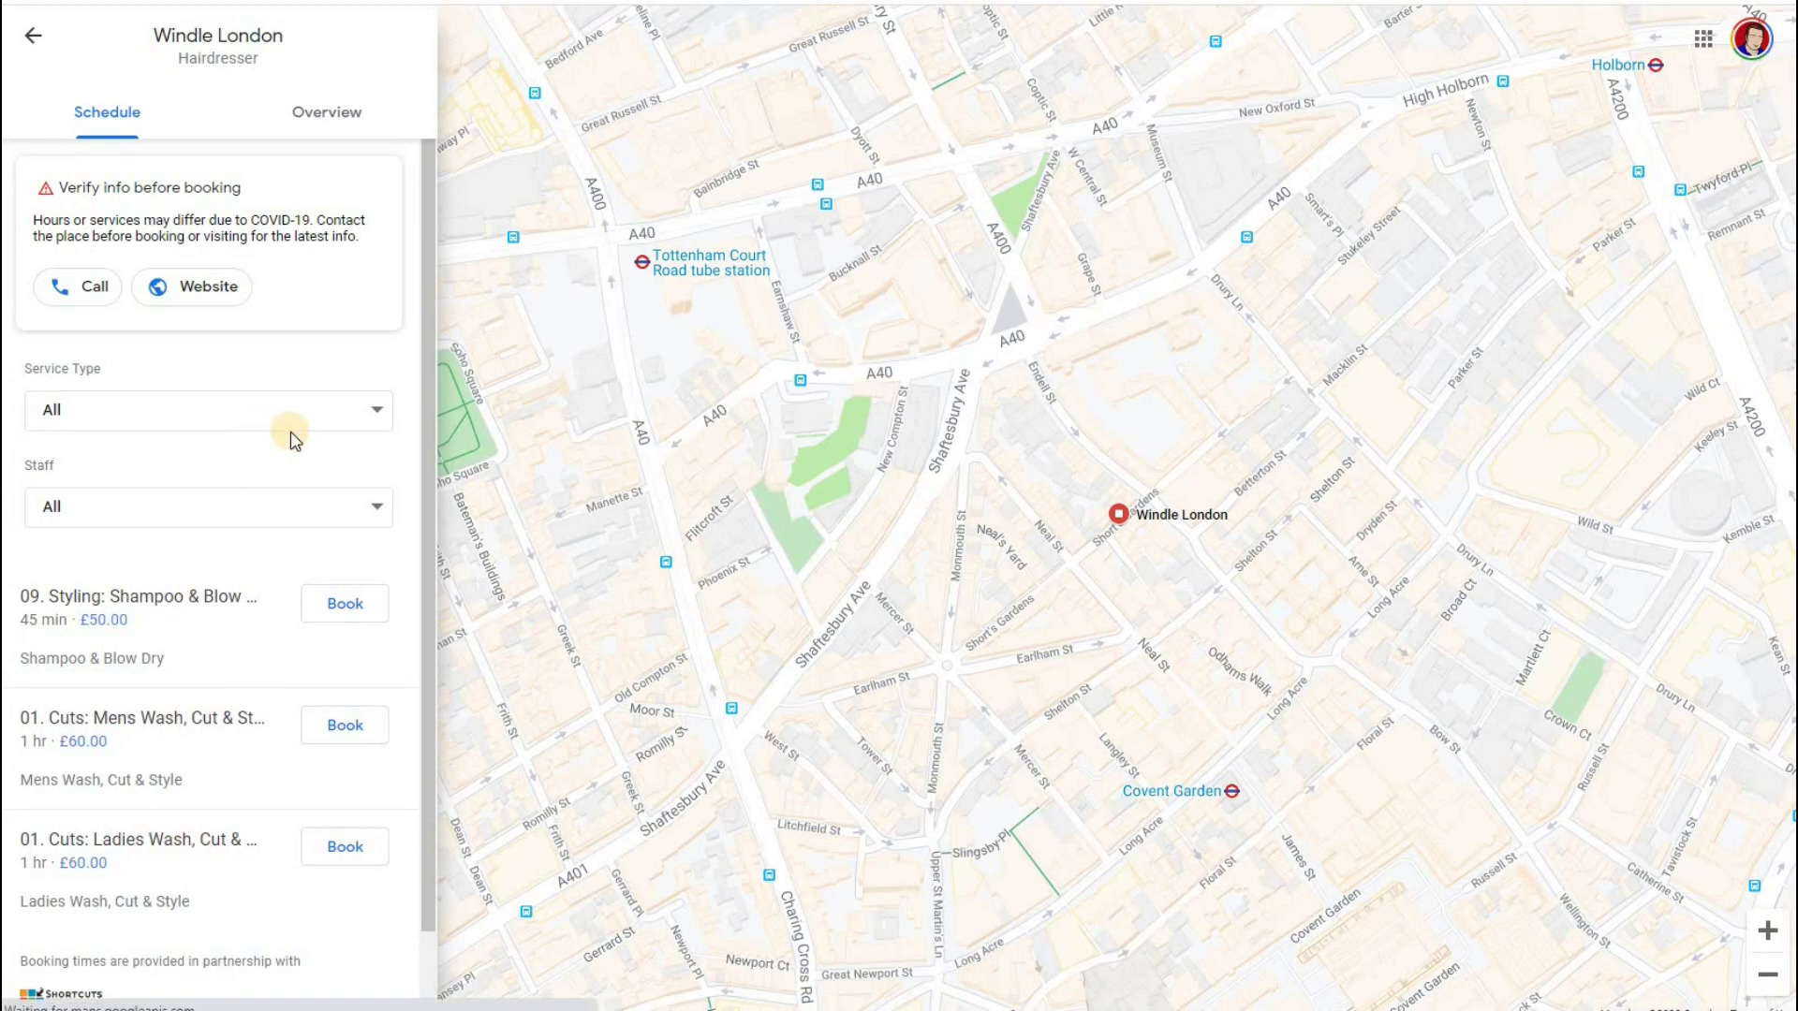
click(297, 423)
click(307, 400)
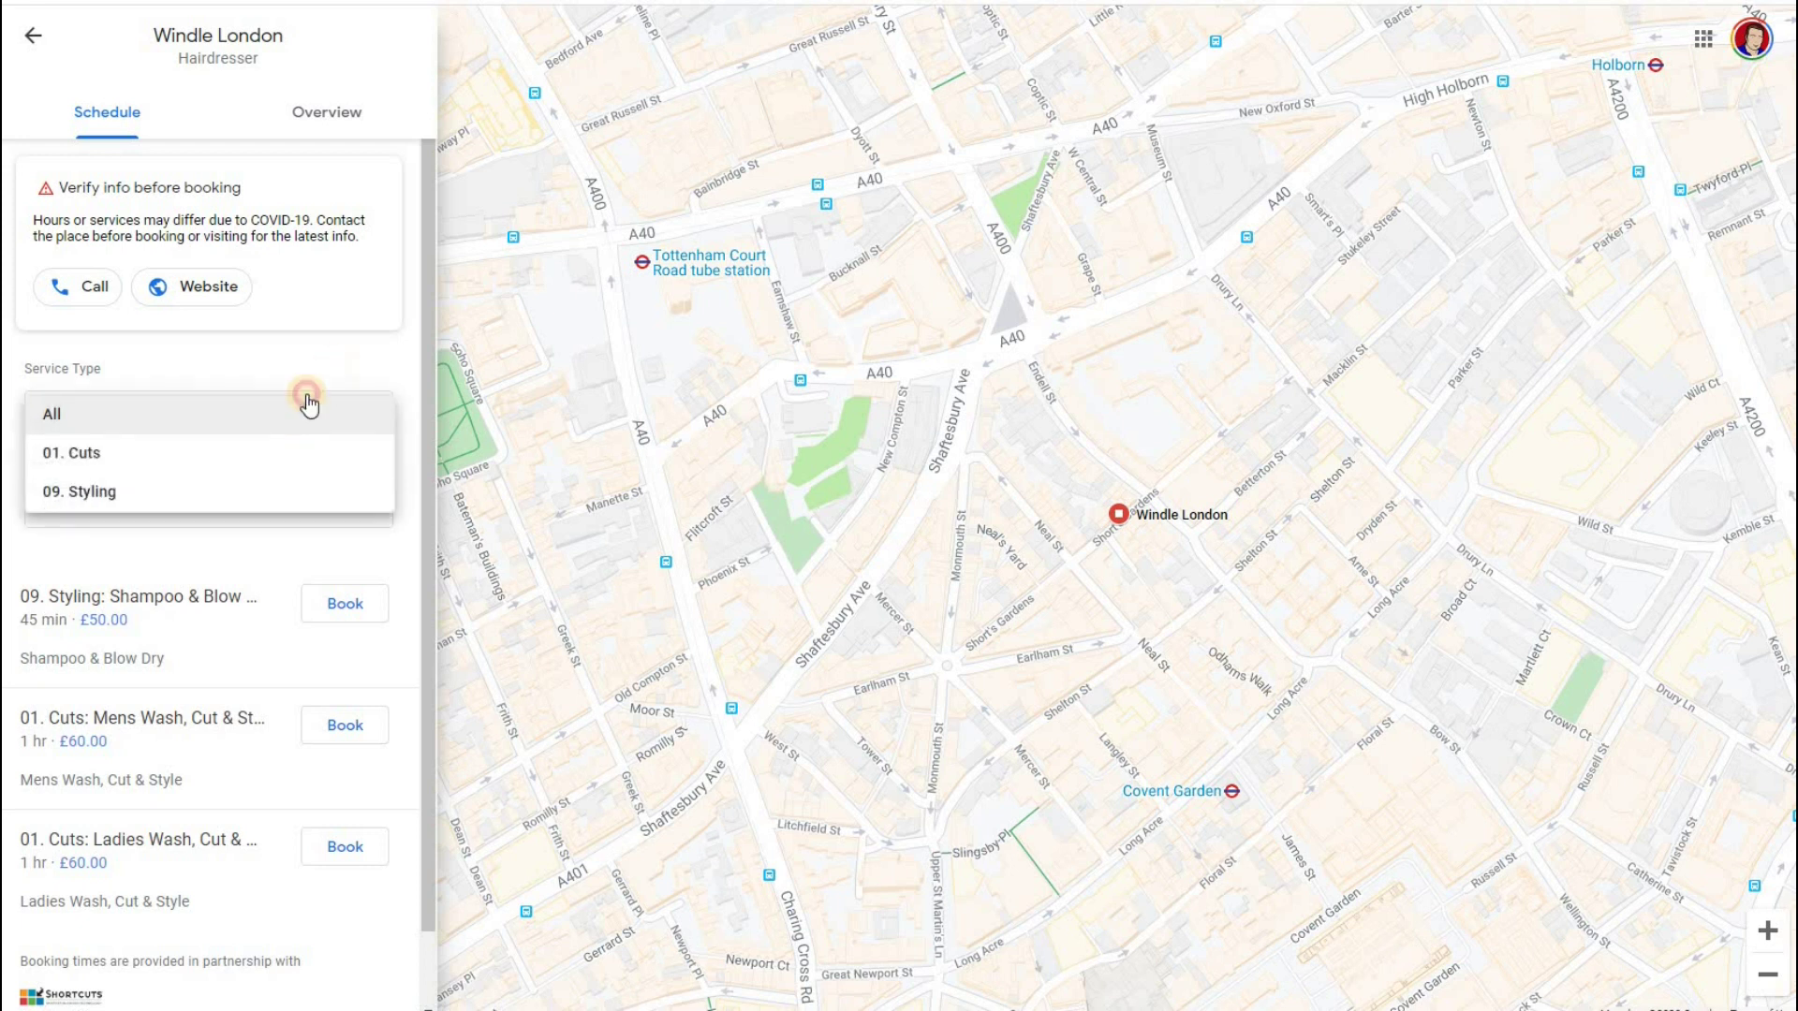
click(207, 506)
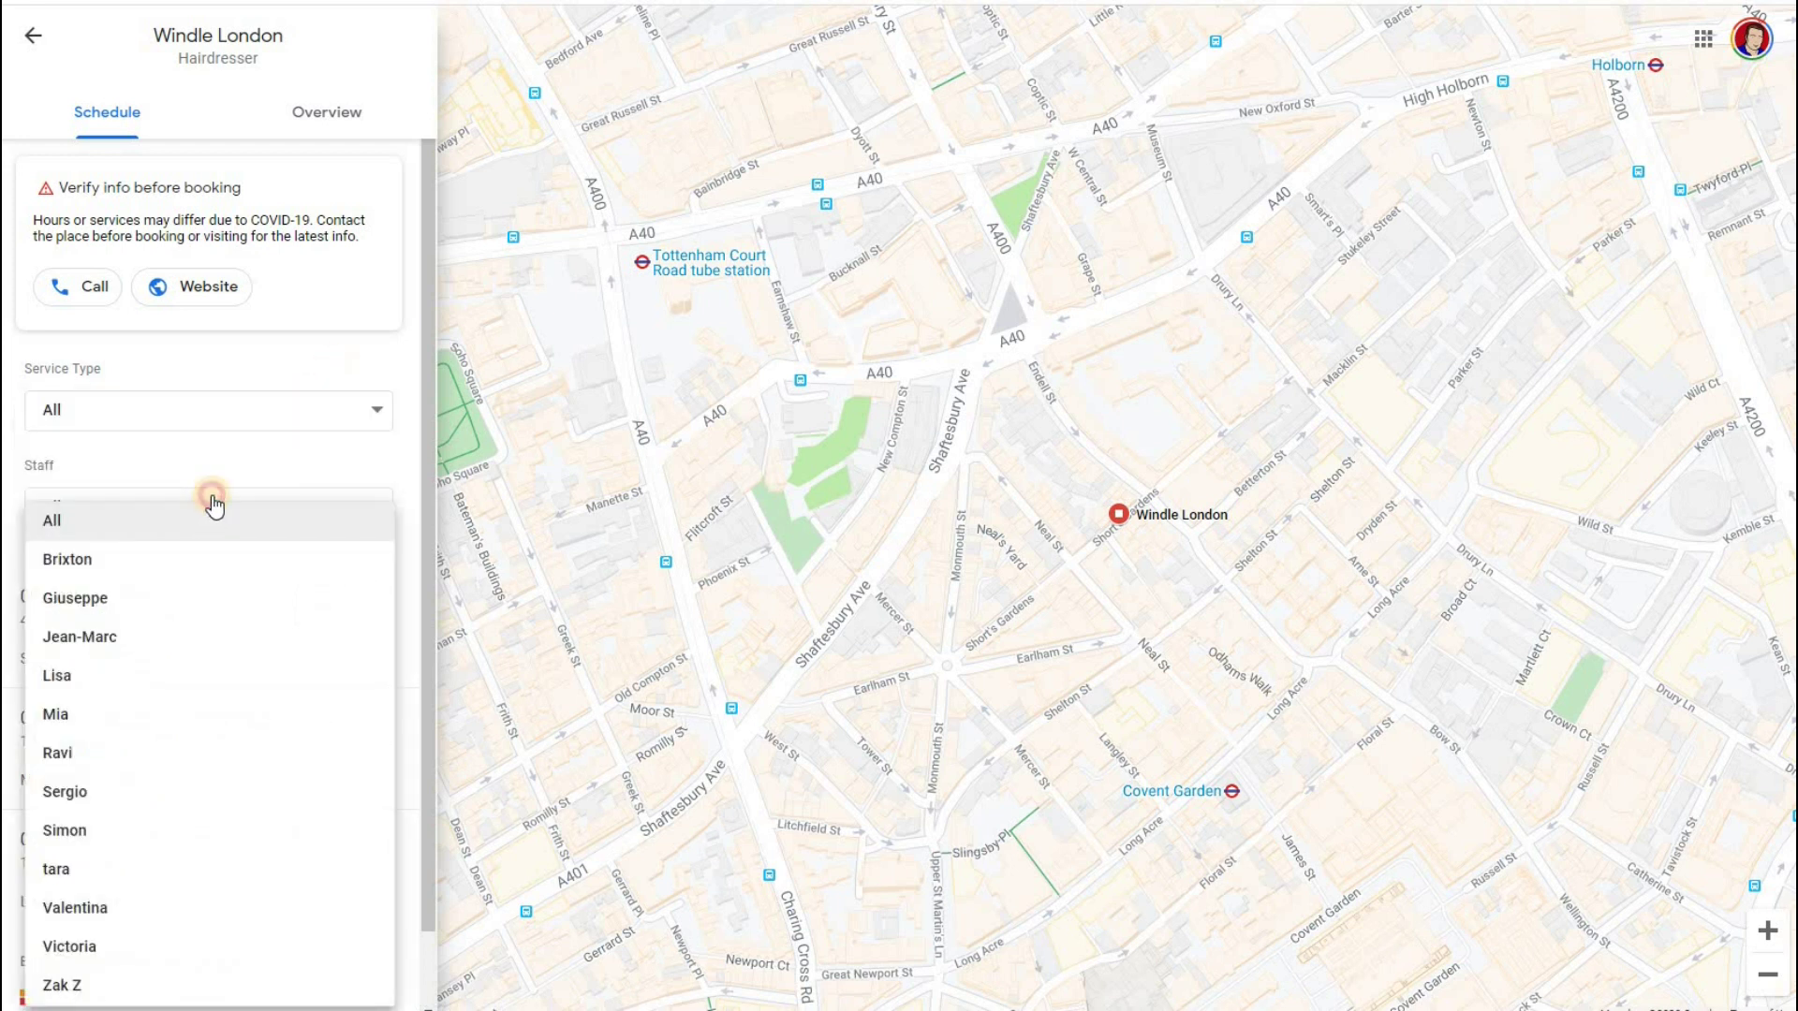
click(221, 458)
scroll(238, 513, down, 1)
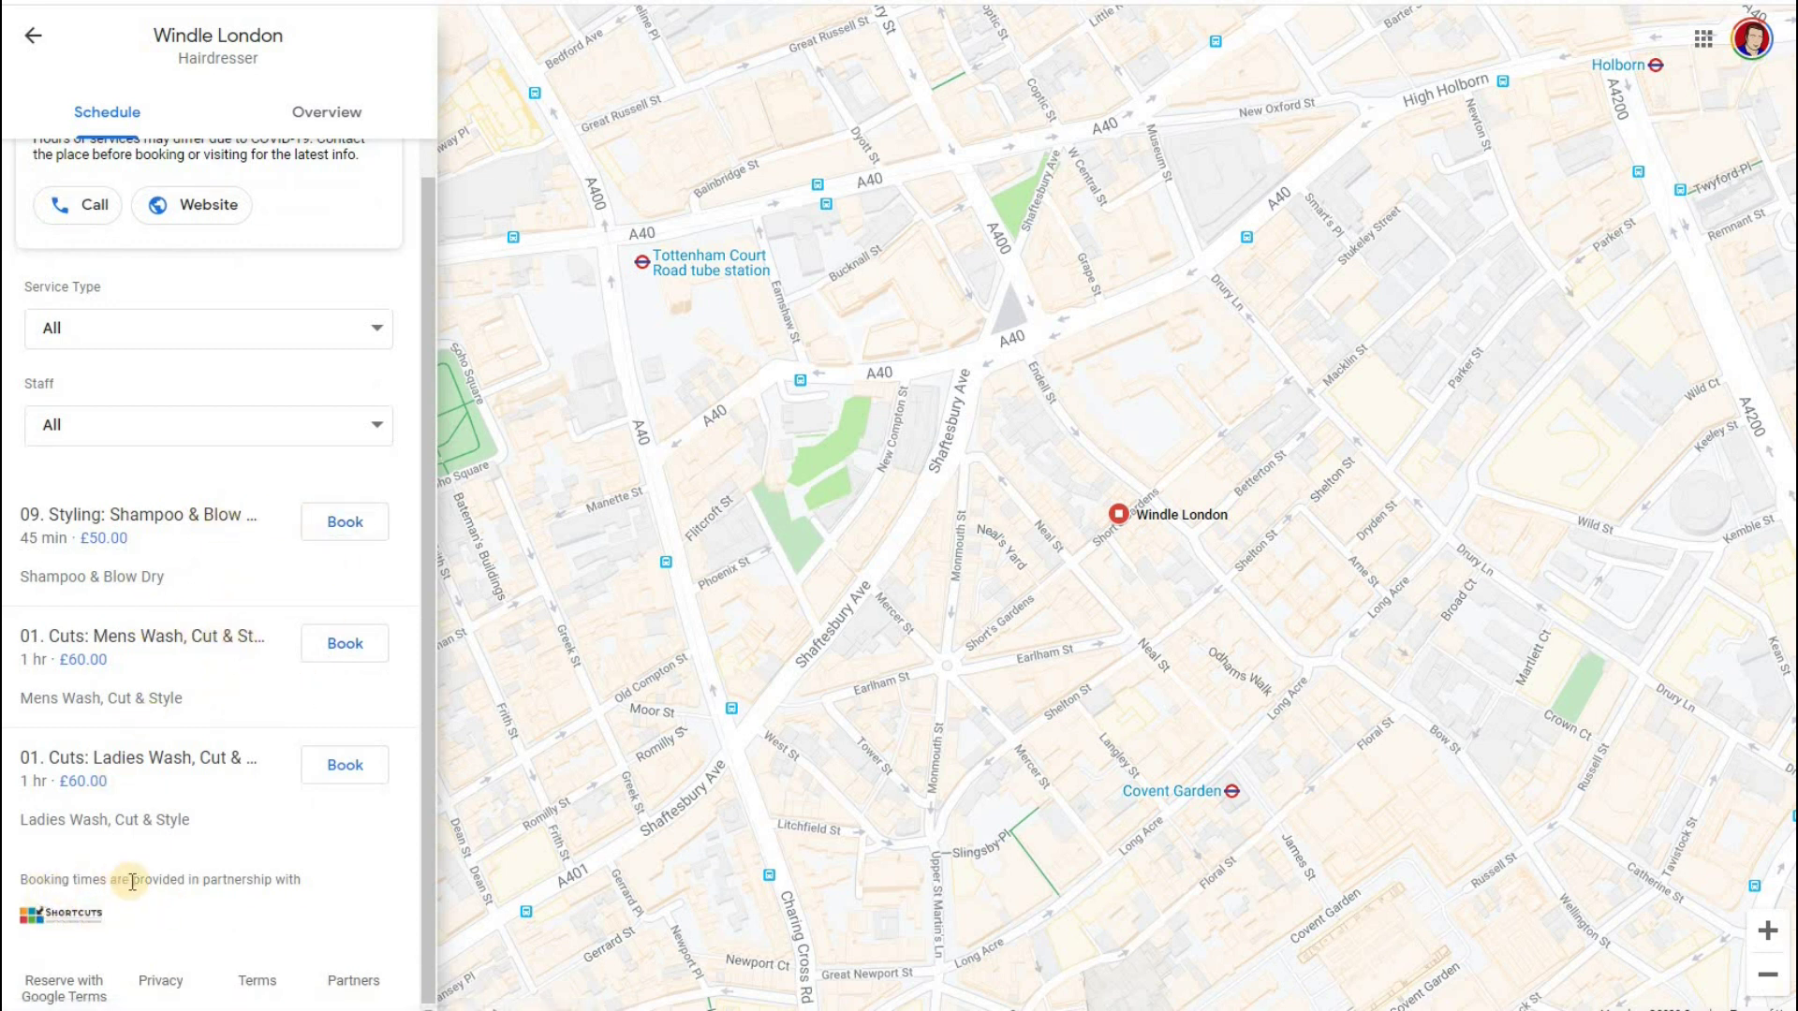
Highlight the booking partner note, then open Hairy Harry's Update online appointments dialog.
drag(251, 879, 53, 880)
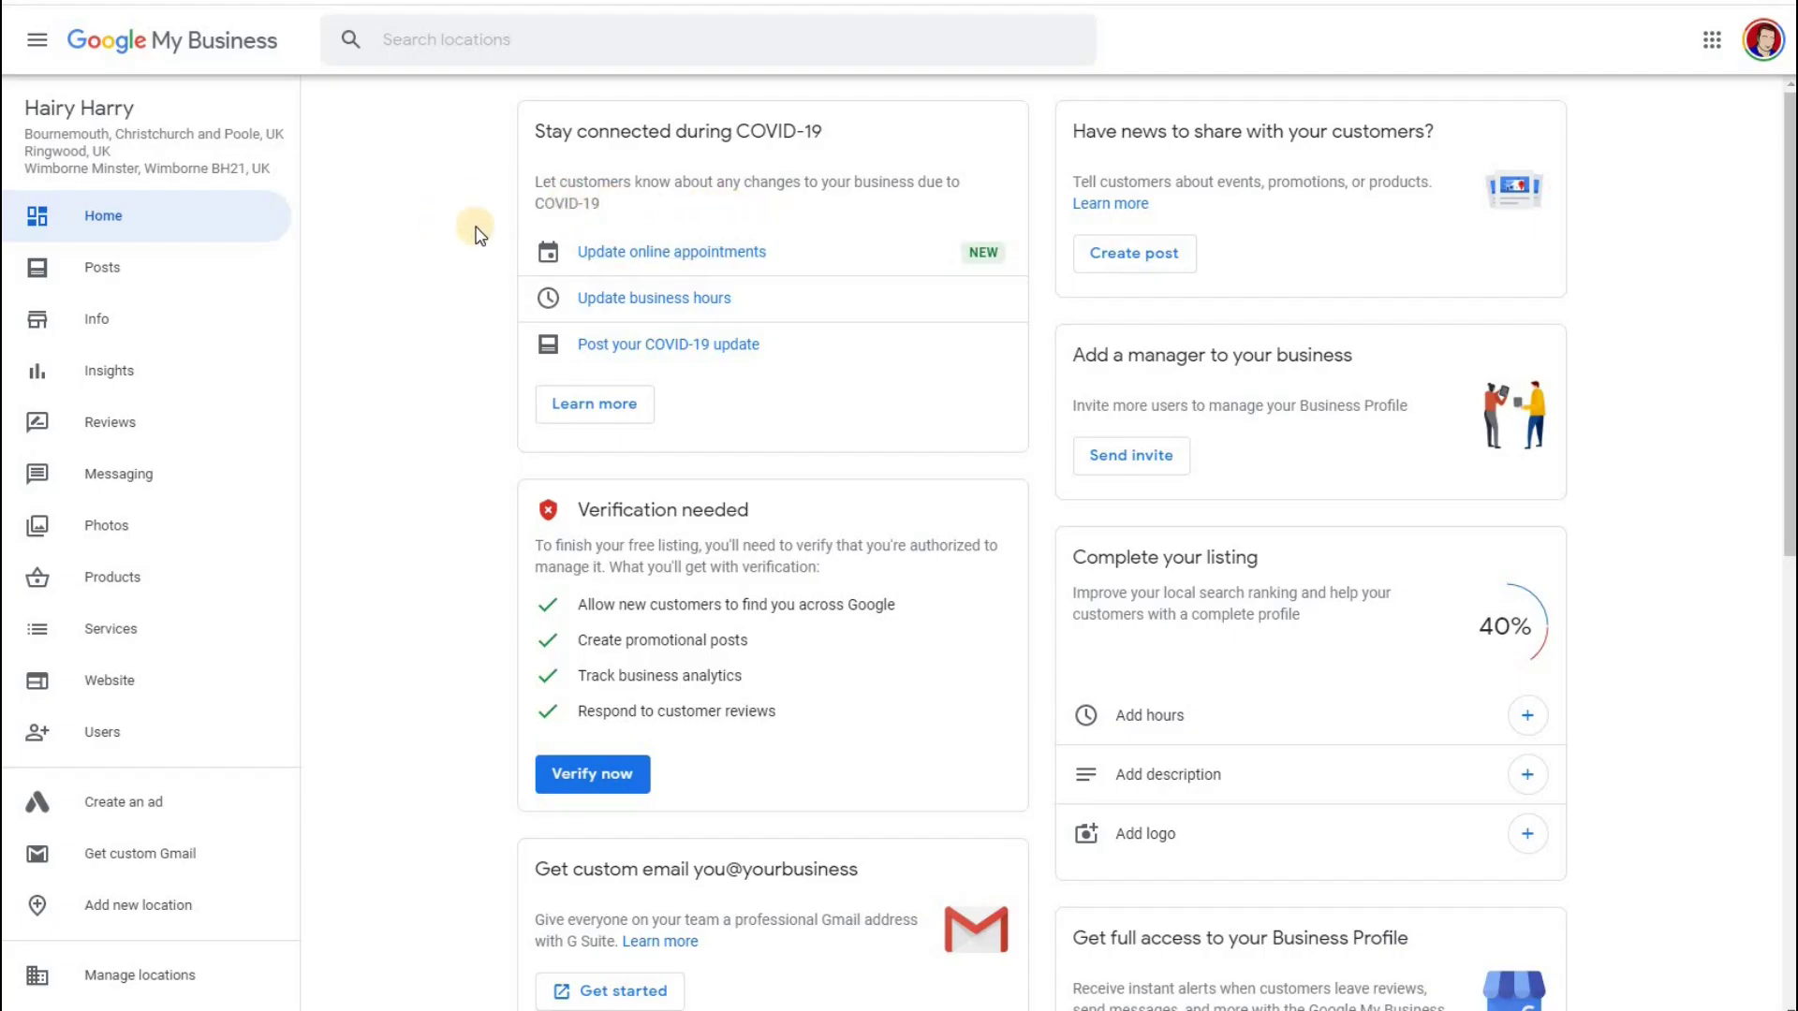
click(733, 255)
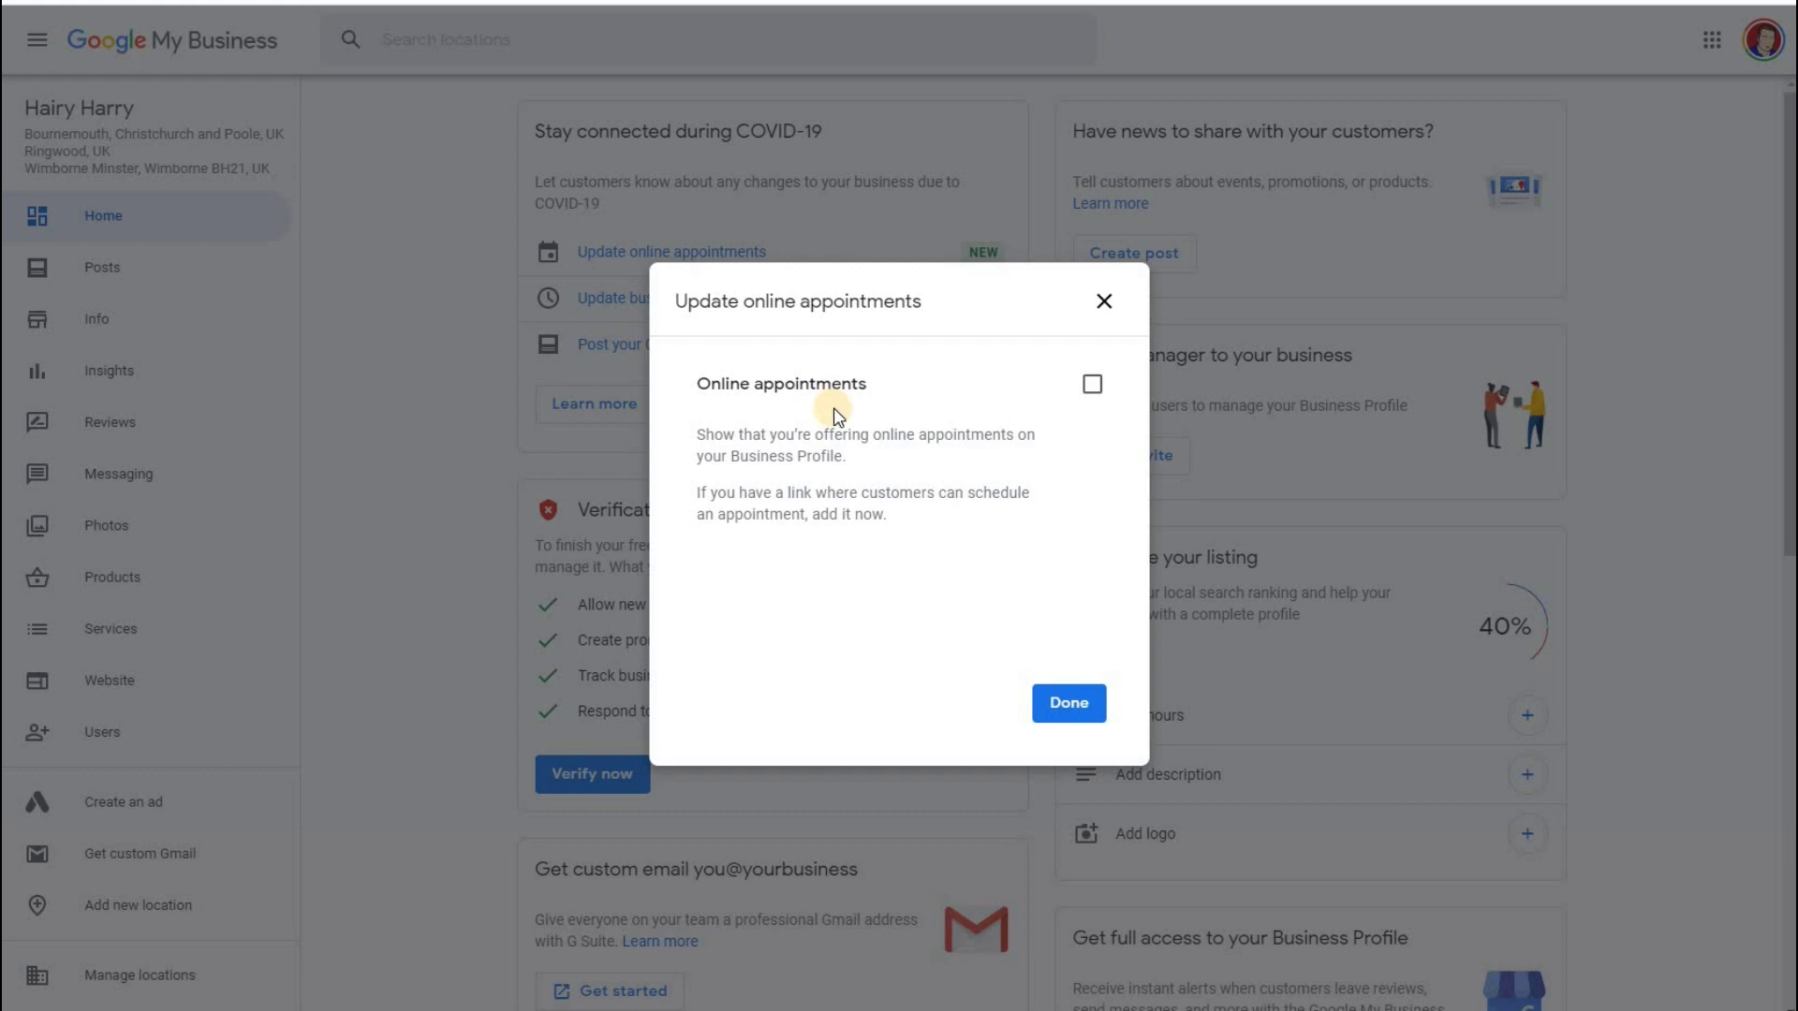
Tick Online appointments and place the cursor in the empty Appointment link (optional) field.
click(1093, 394)
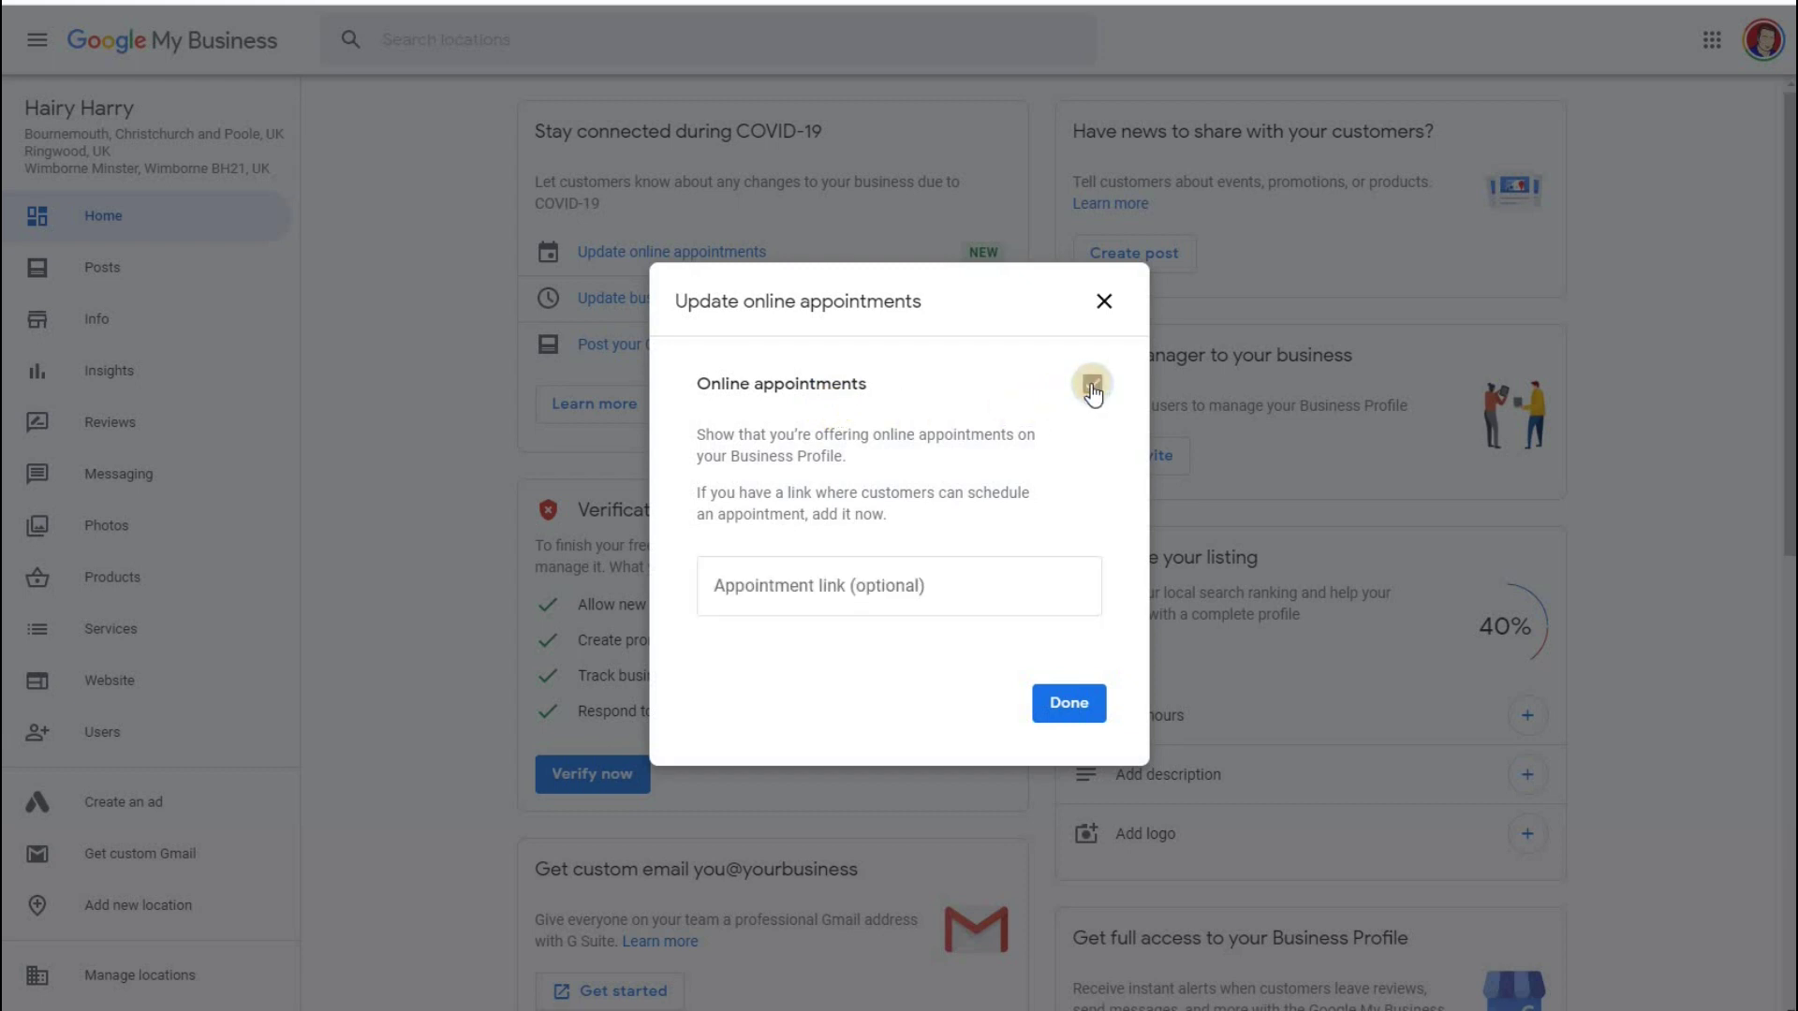
click(726, 590)
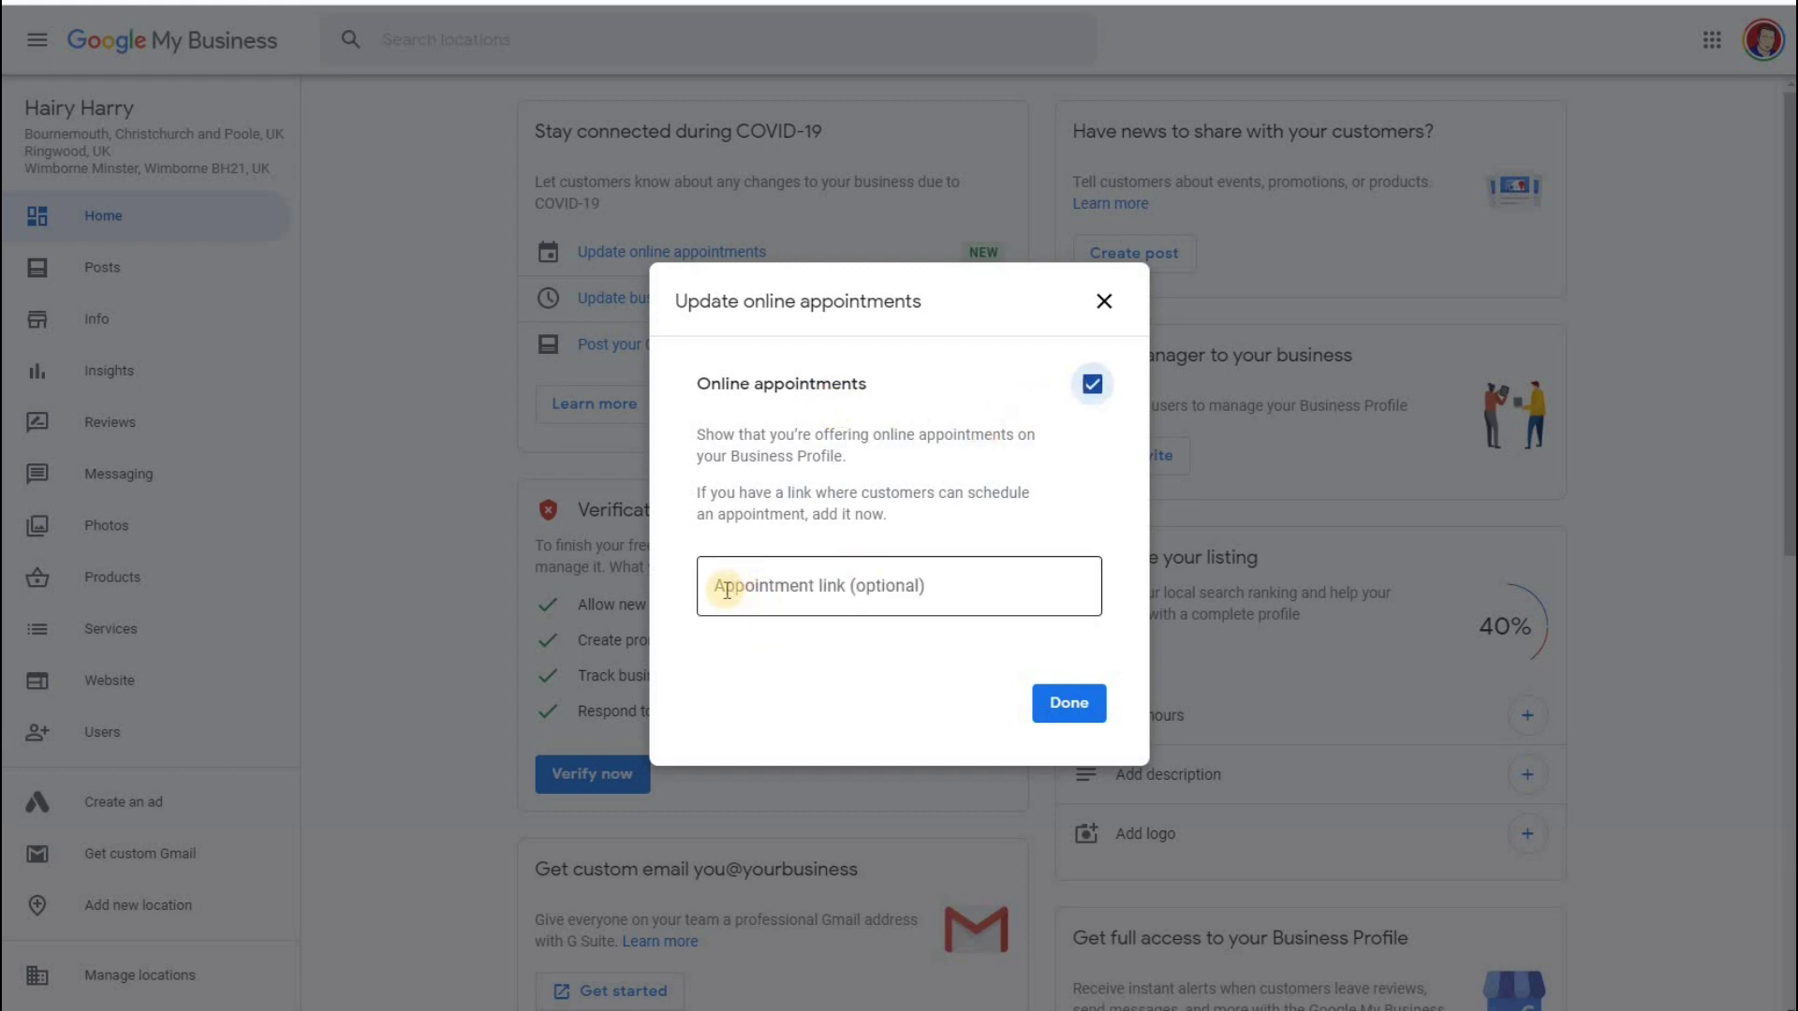
click(729, 590)
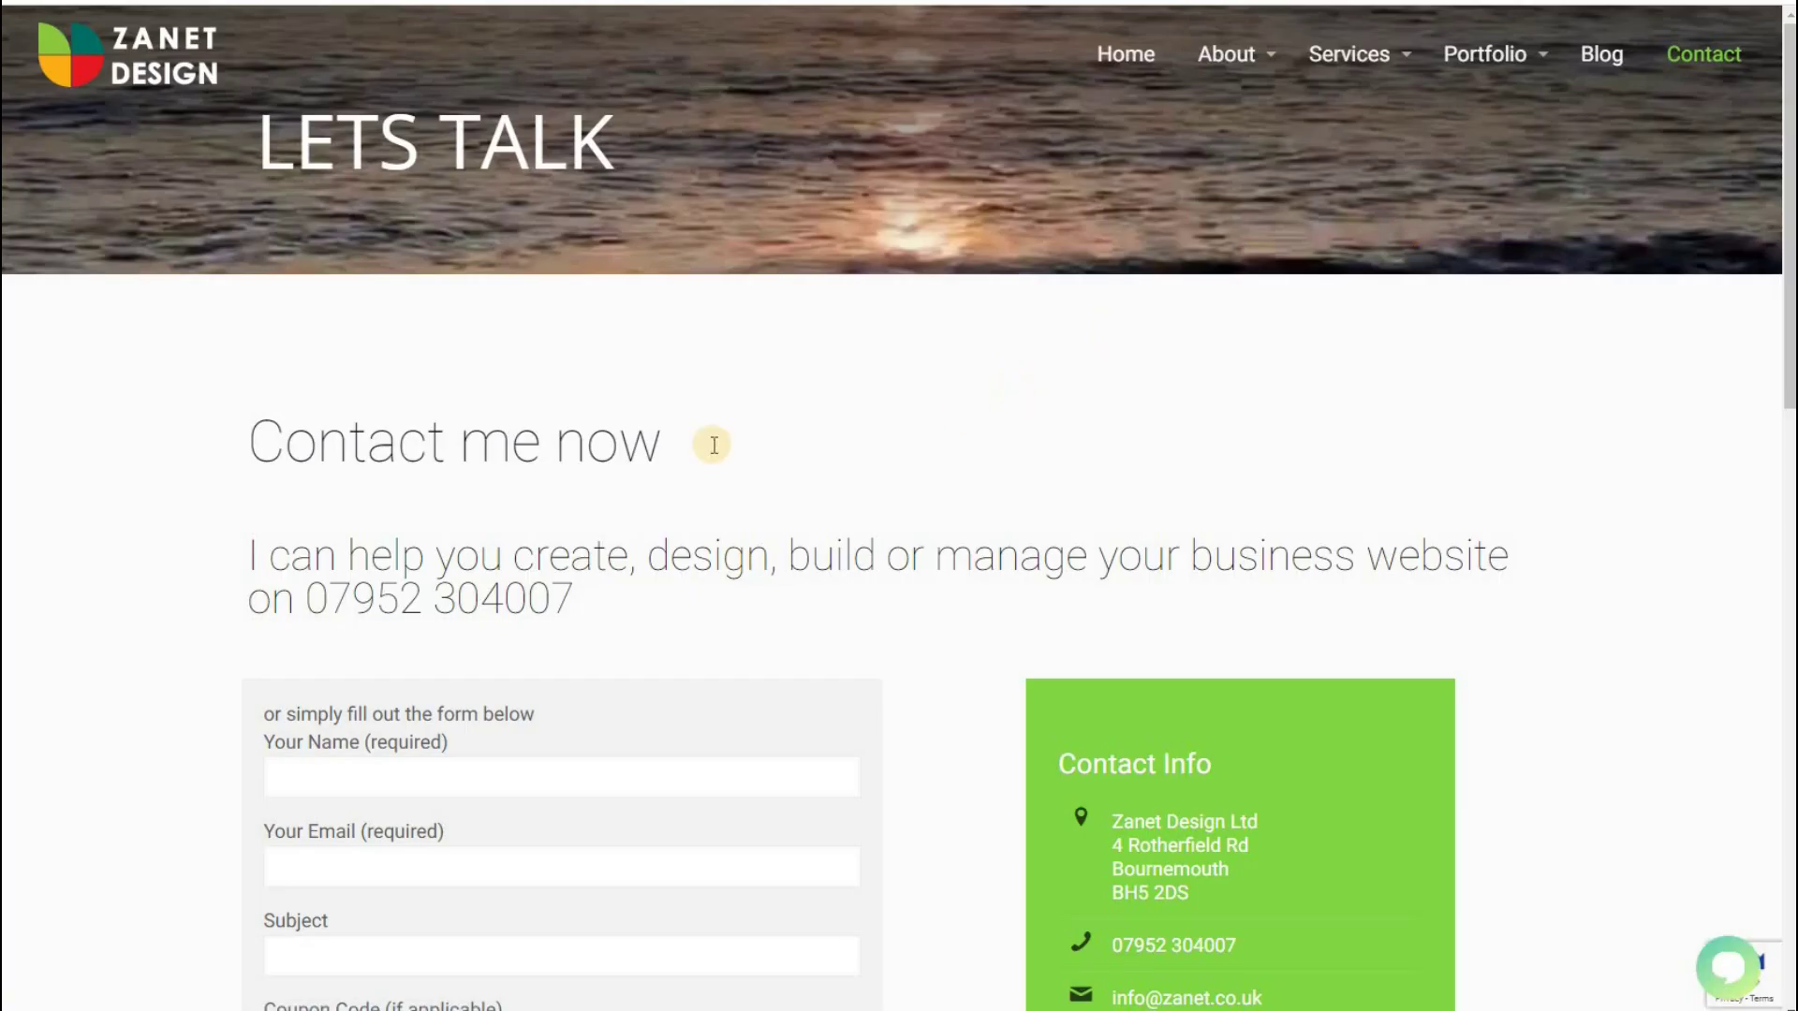
Scroll the Zanet Design Contact page down to the 'Please select a time' Calendly booking widget.
scroll(405, 542, down, 3)
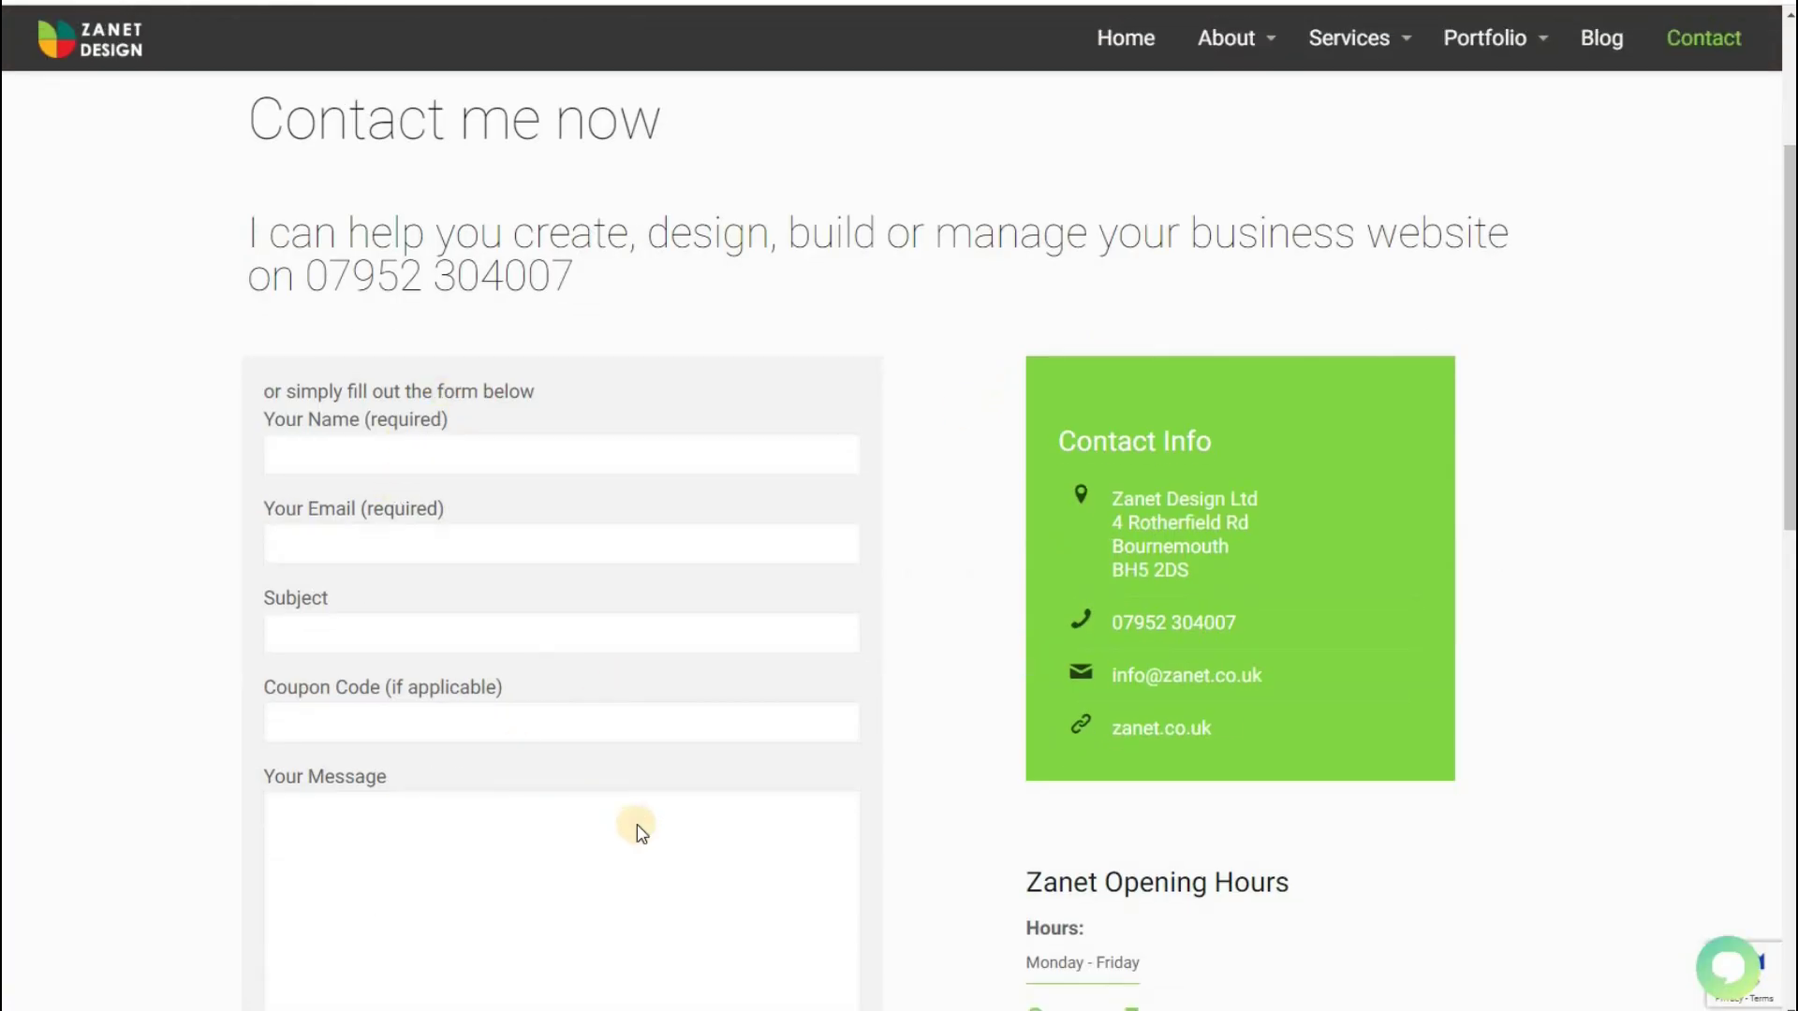
scroll(640, 832, down, 3)
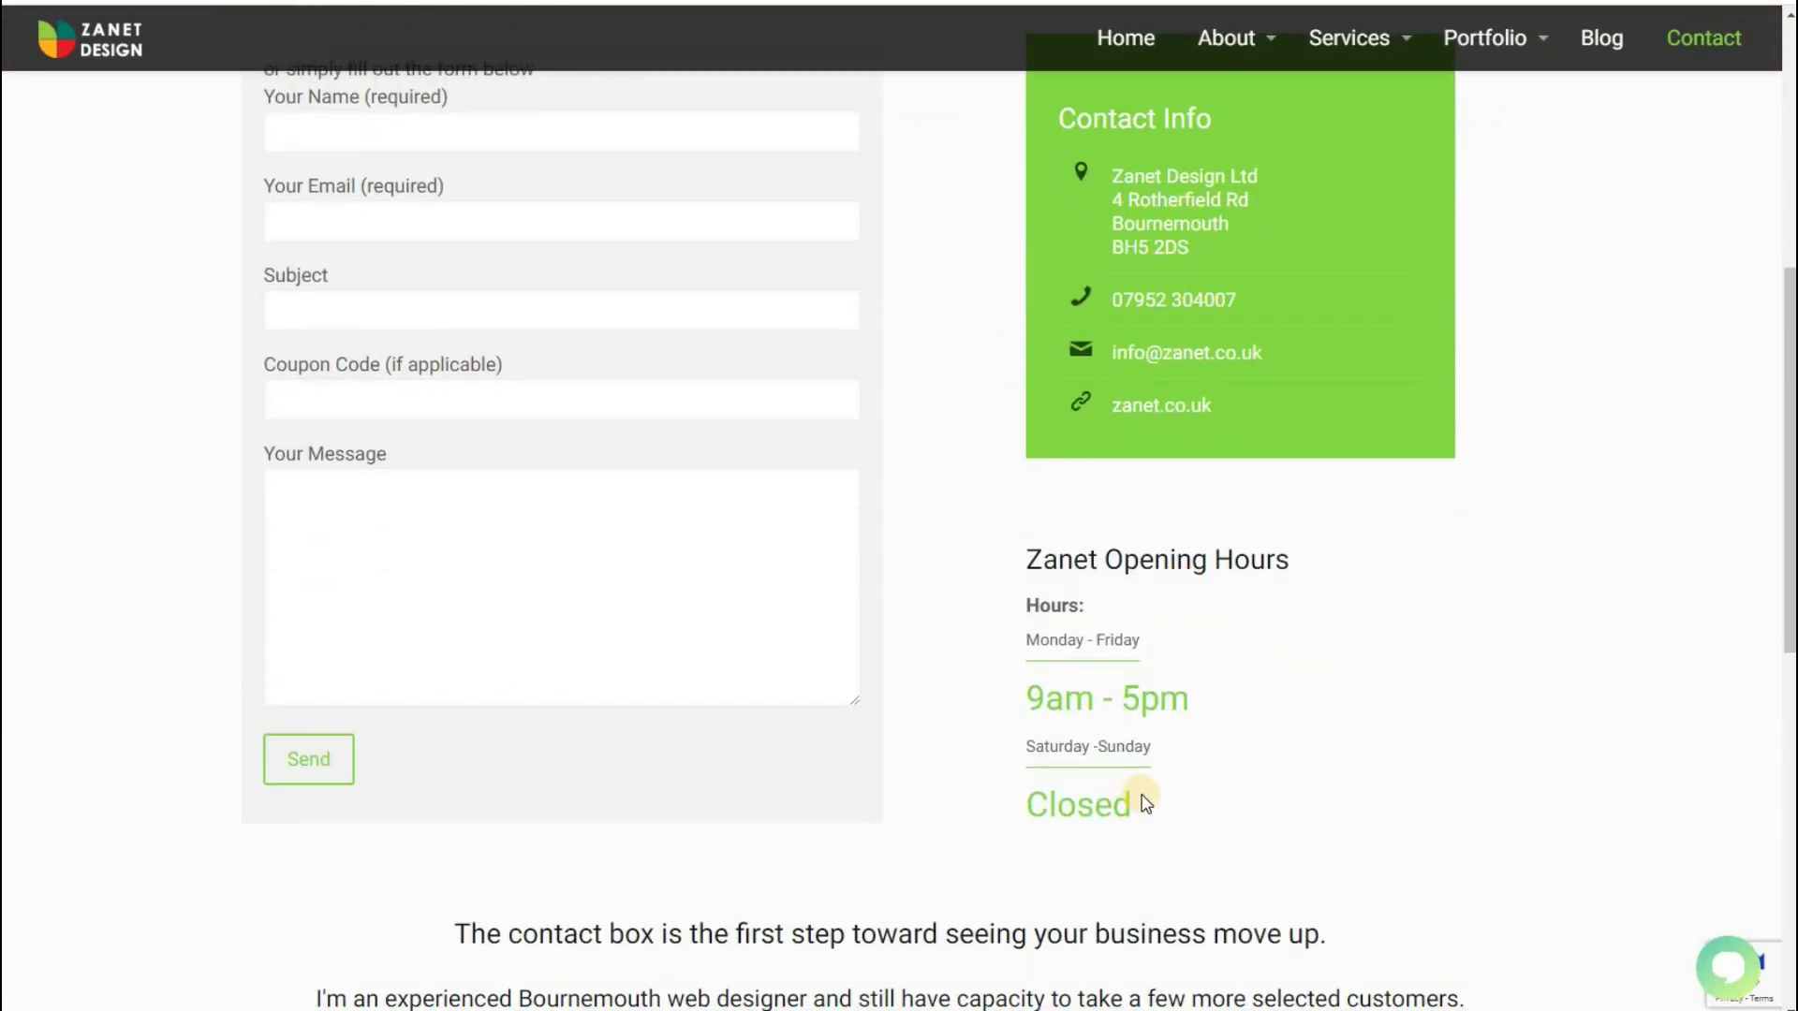
scroll(1142, 795, down, 4)
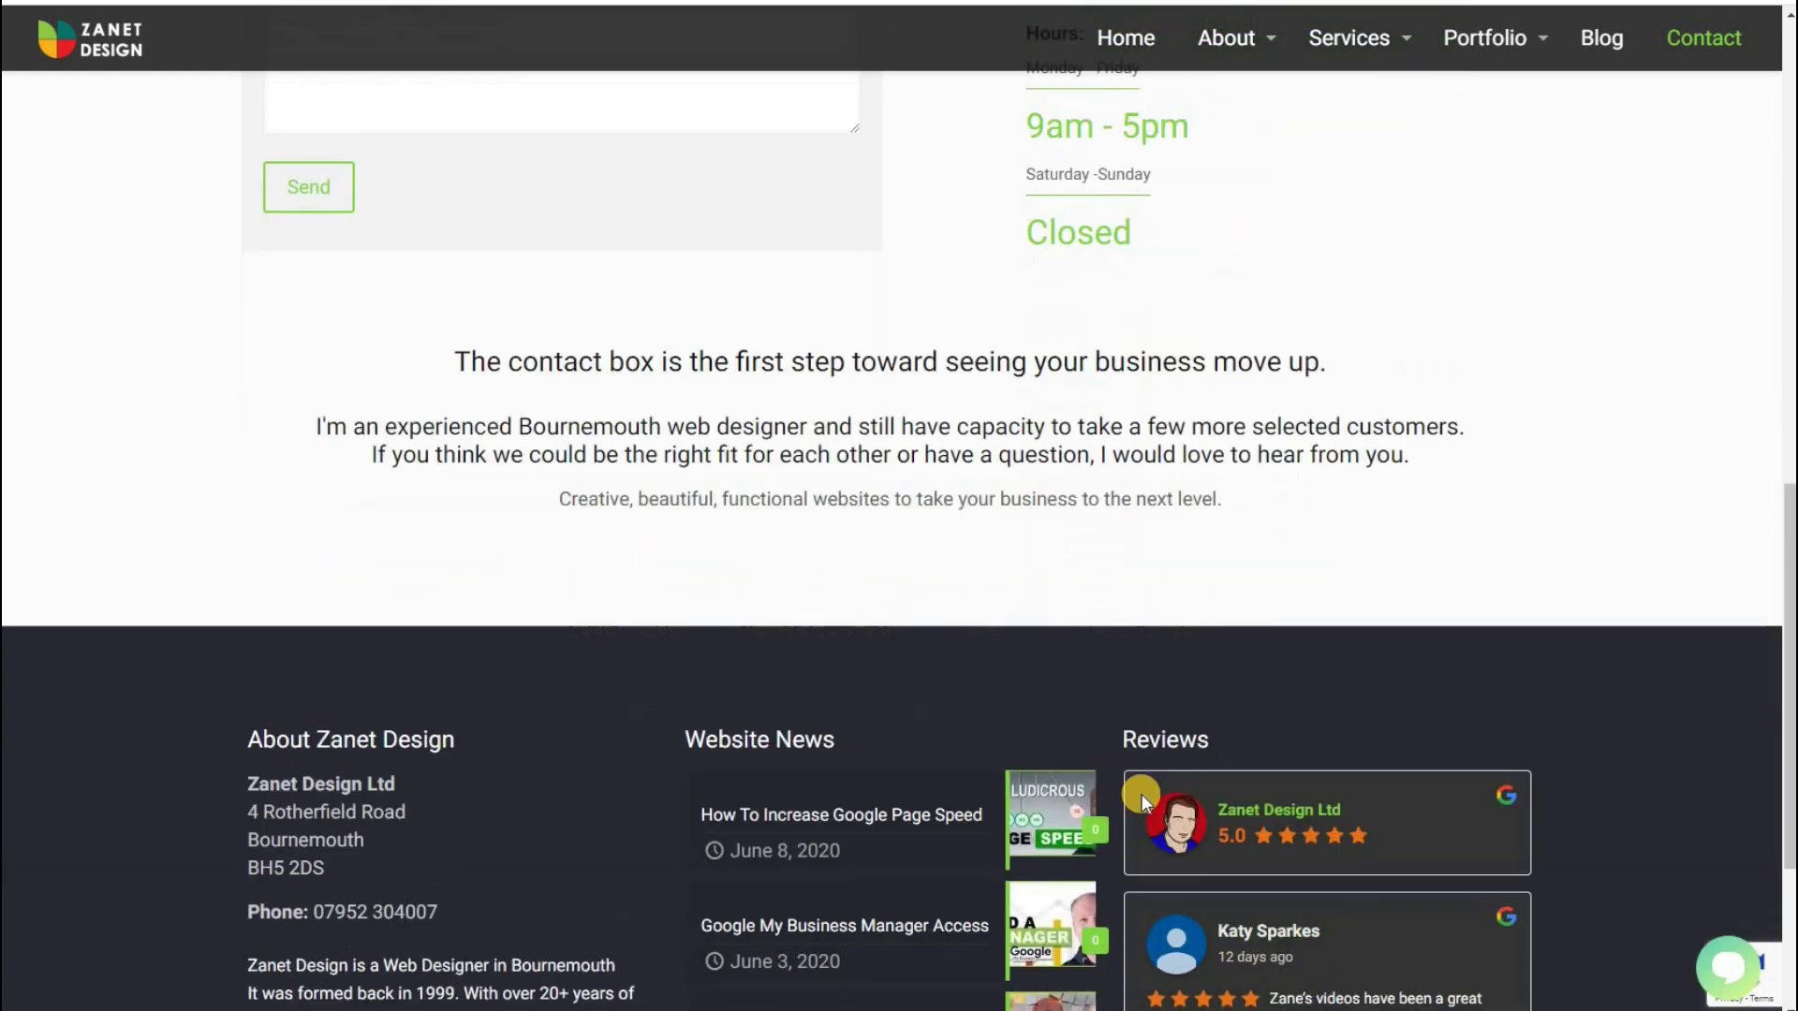
scroll(1143, 794, up, 7)
scroll(854, 562, up, 3)
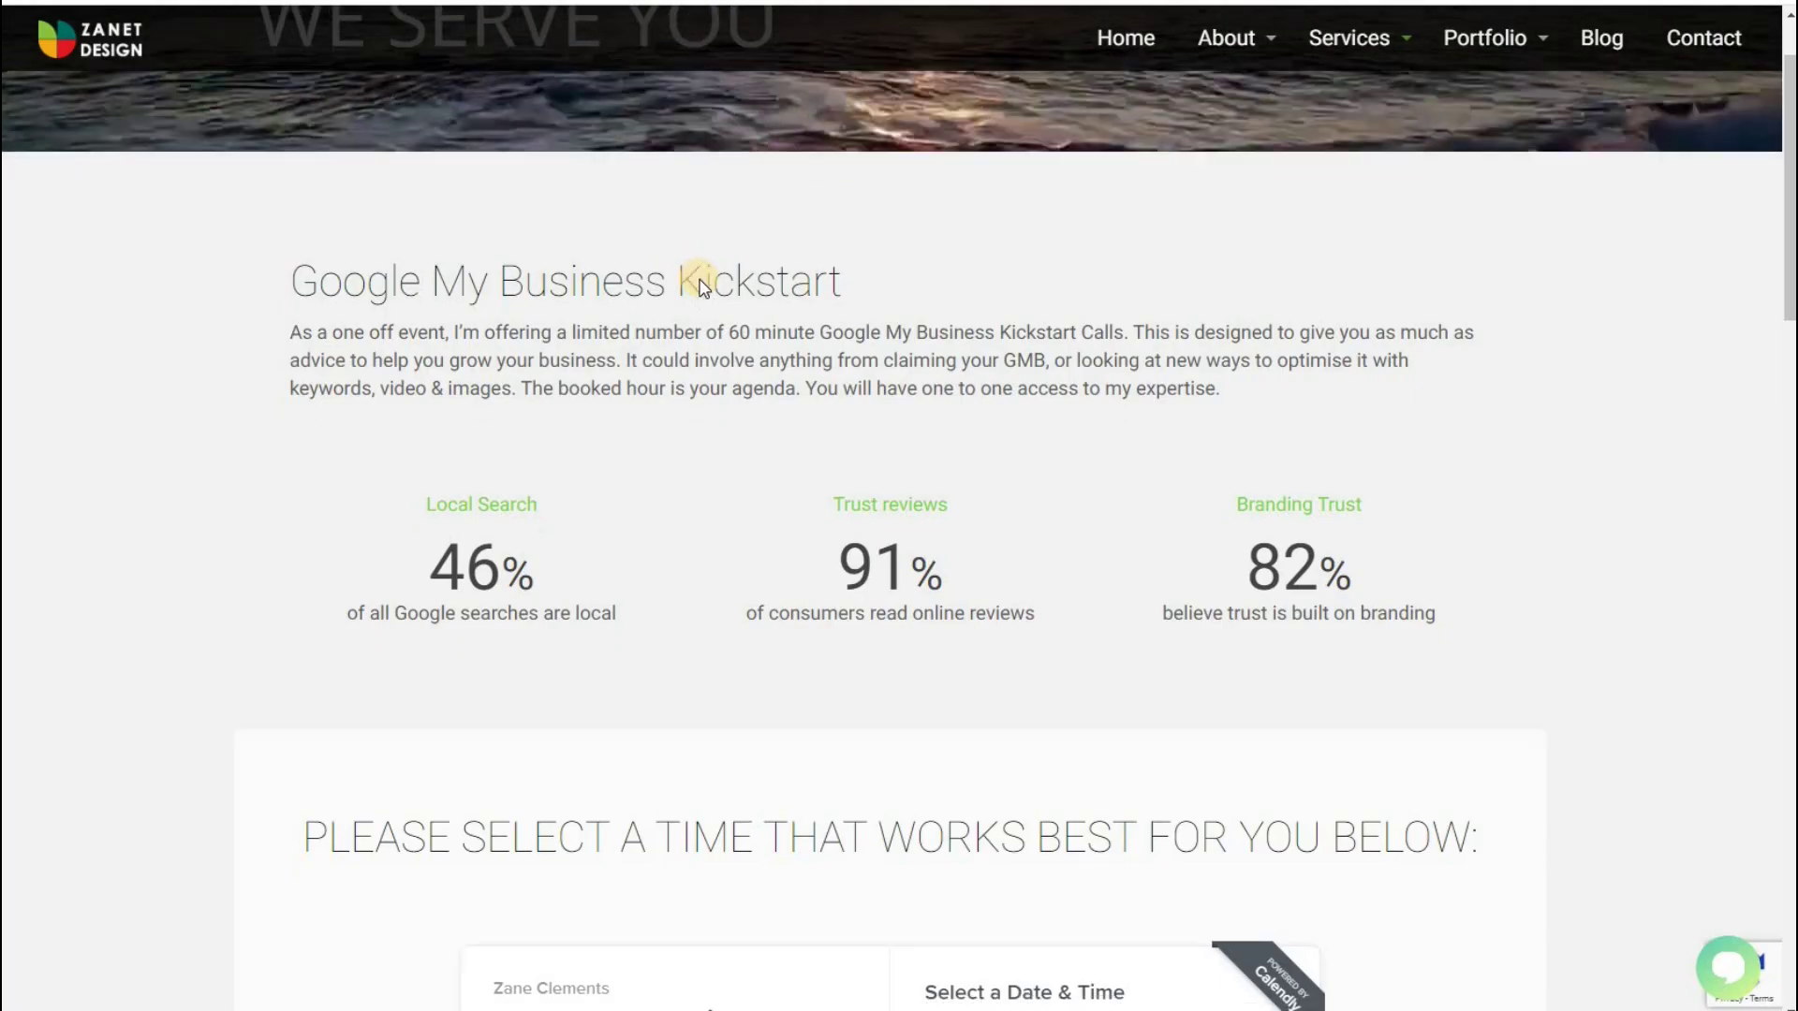
scroll(851, 474, down, 4)
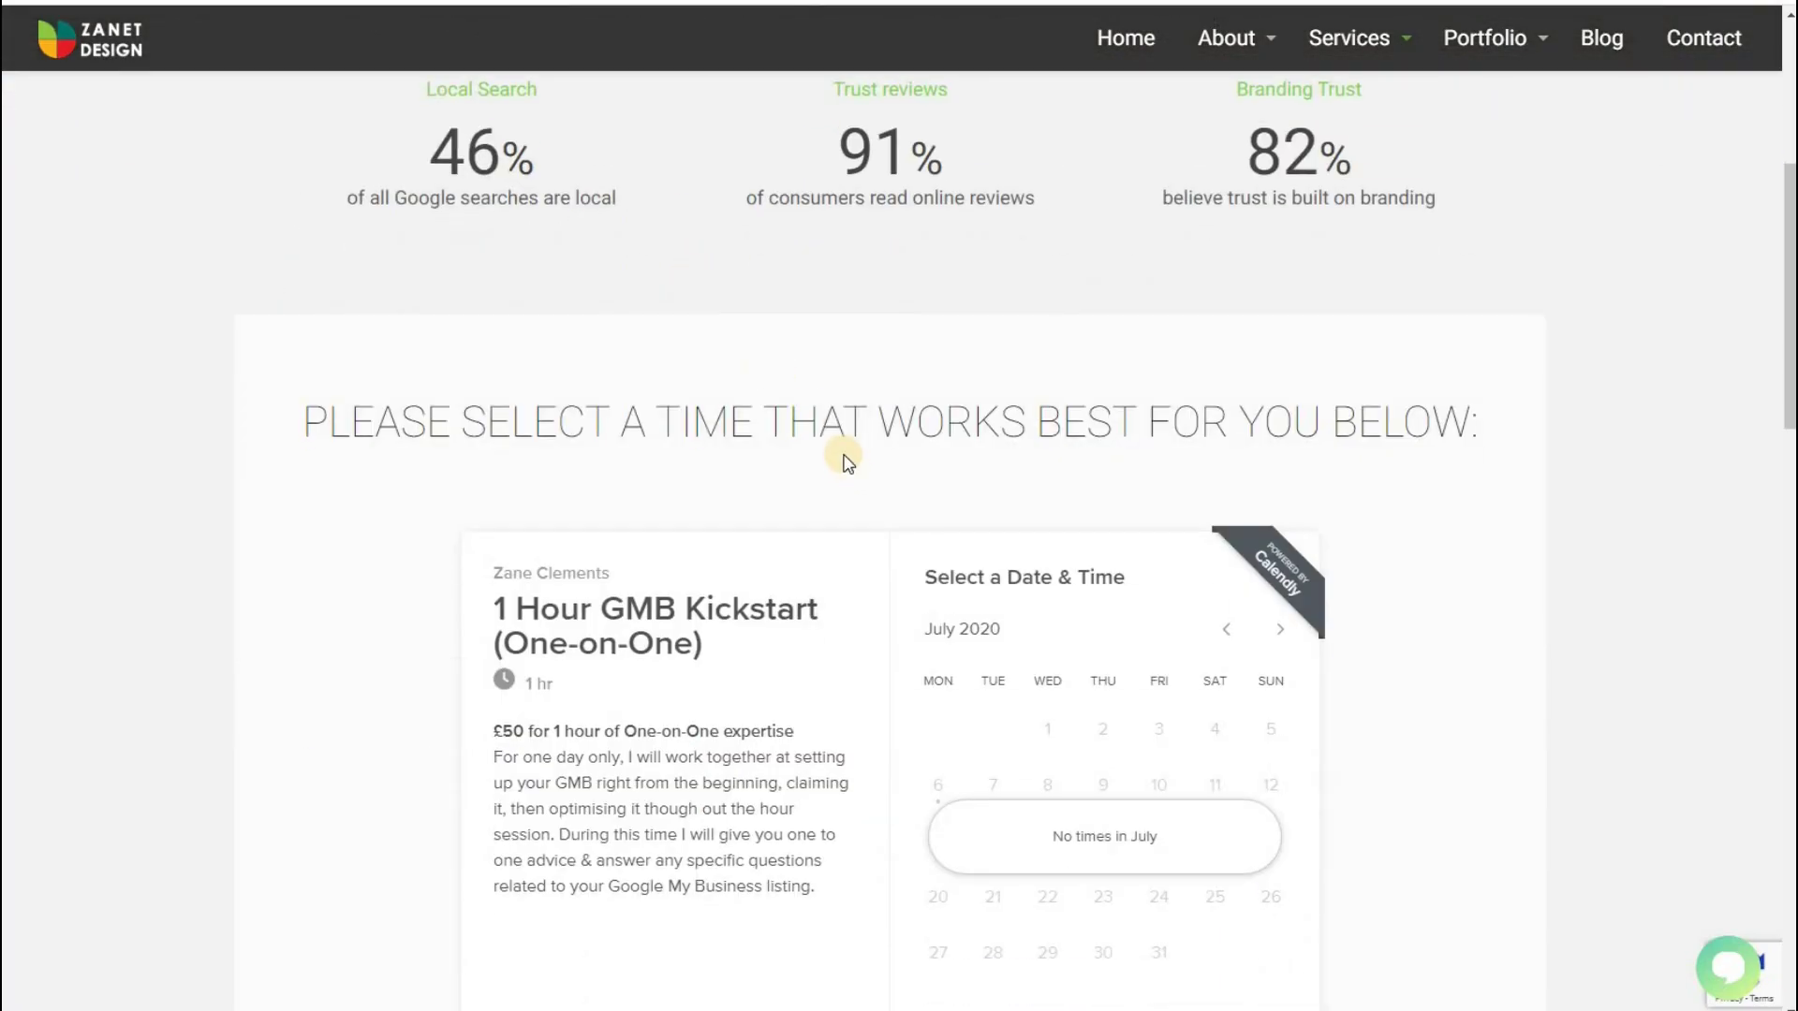
scroll(843, 453, down, 2)
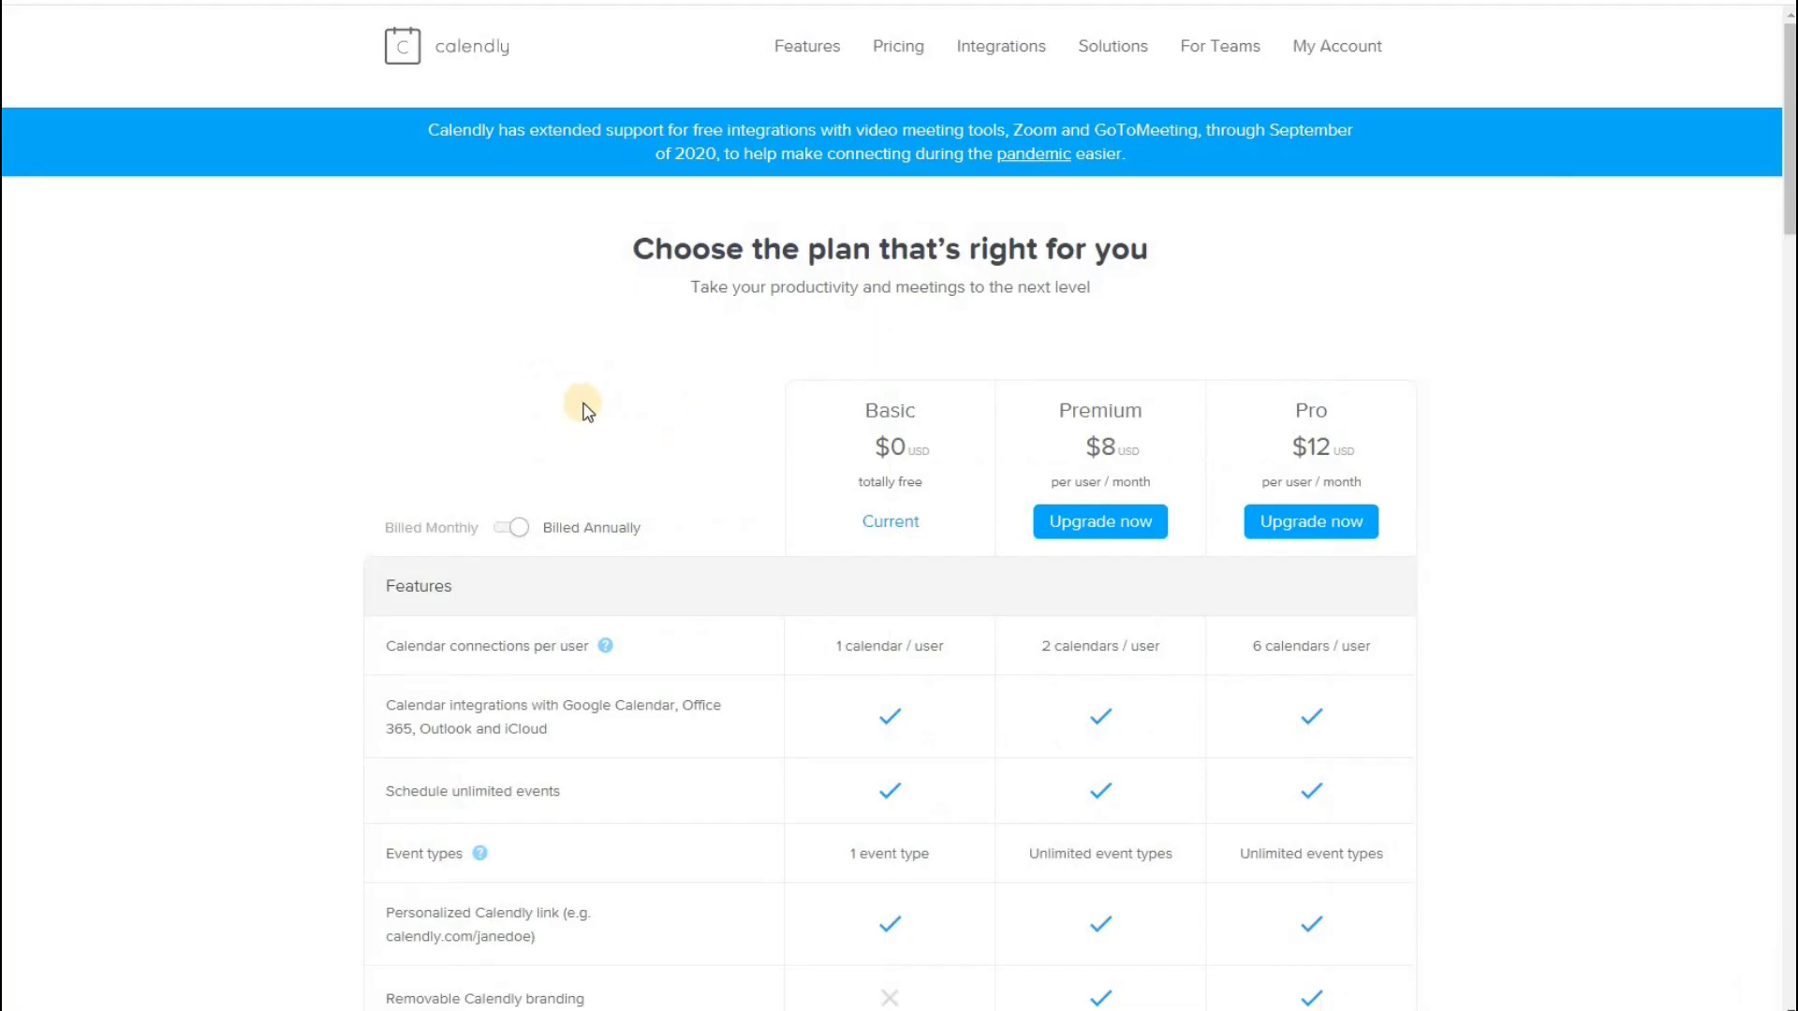
Scroll through Calendly's Basic $0, Premium $8 and Pro $12 plan comparison.
scroll(948, 445, down, 2)
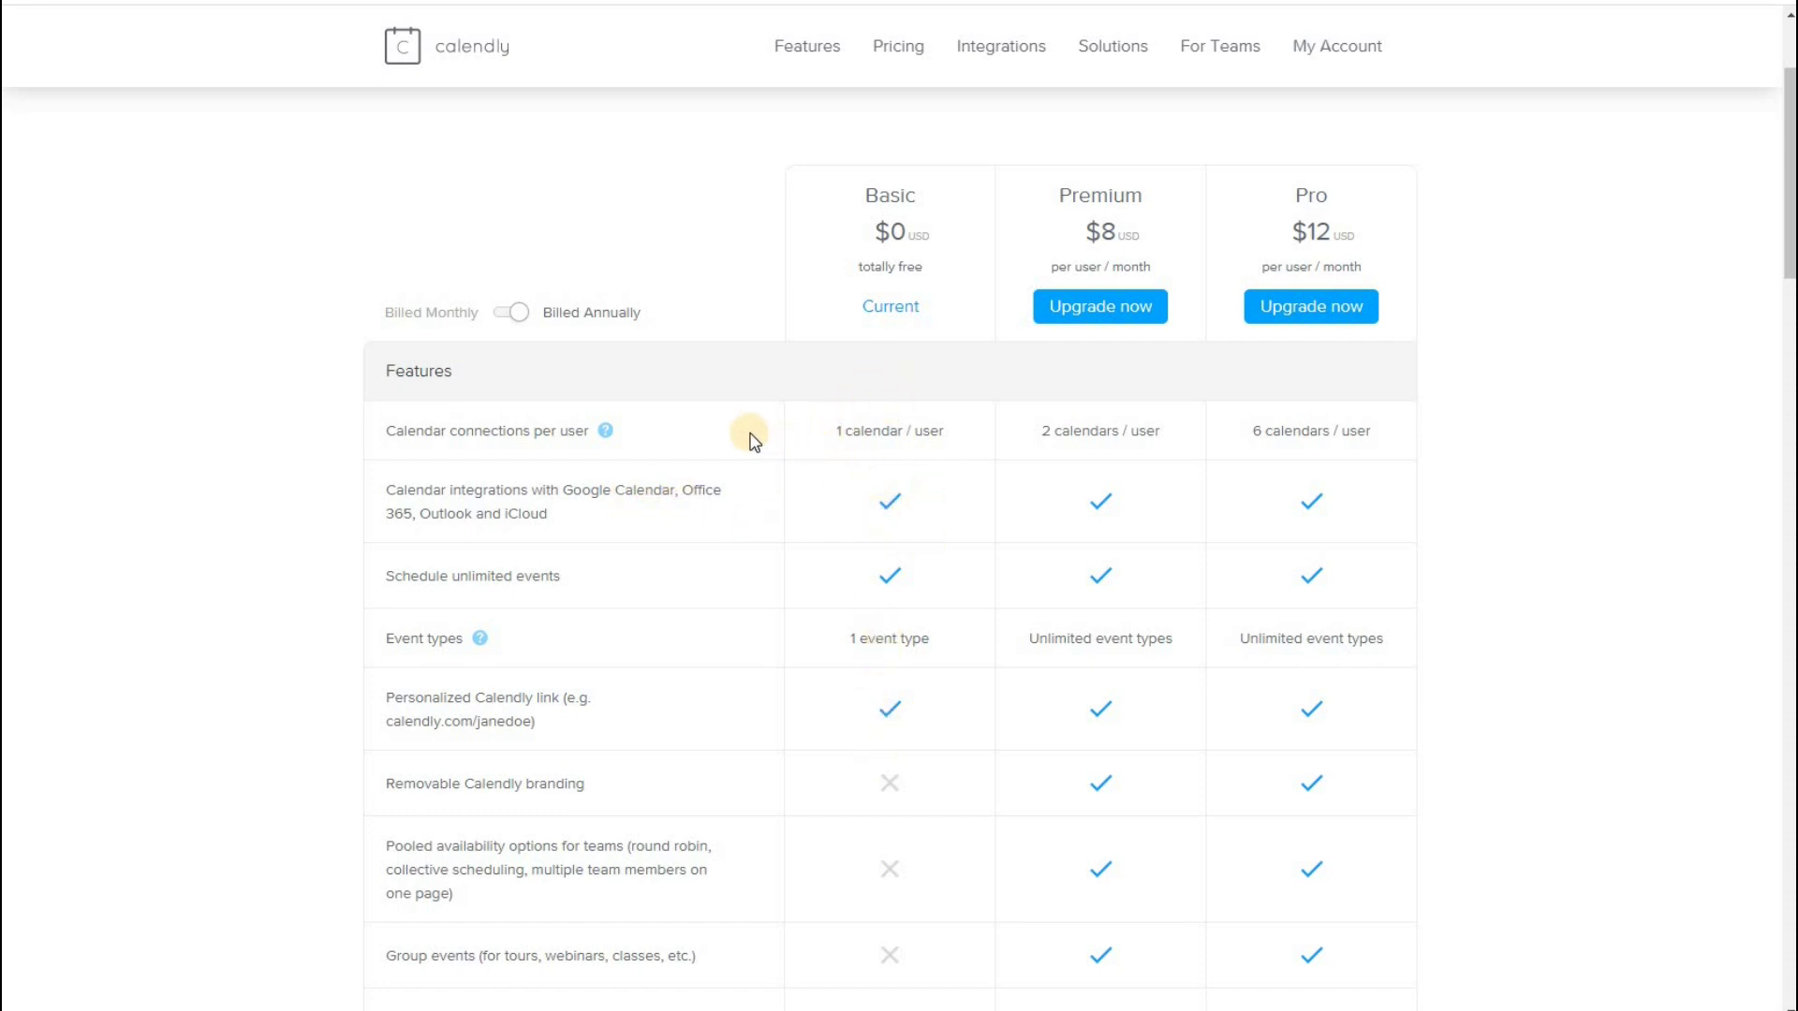
scroll(730, 431, up, 3)
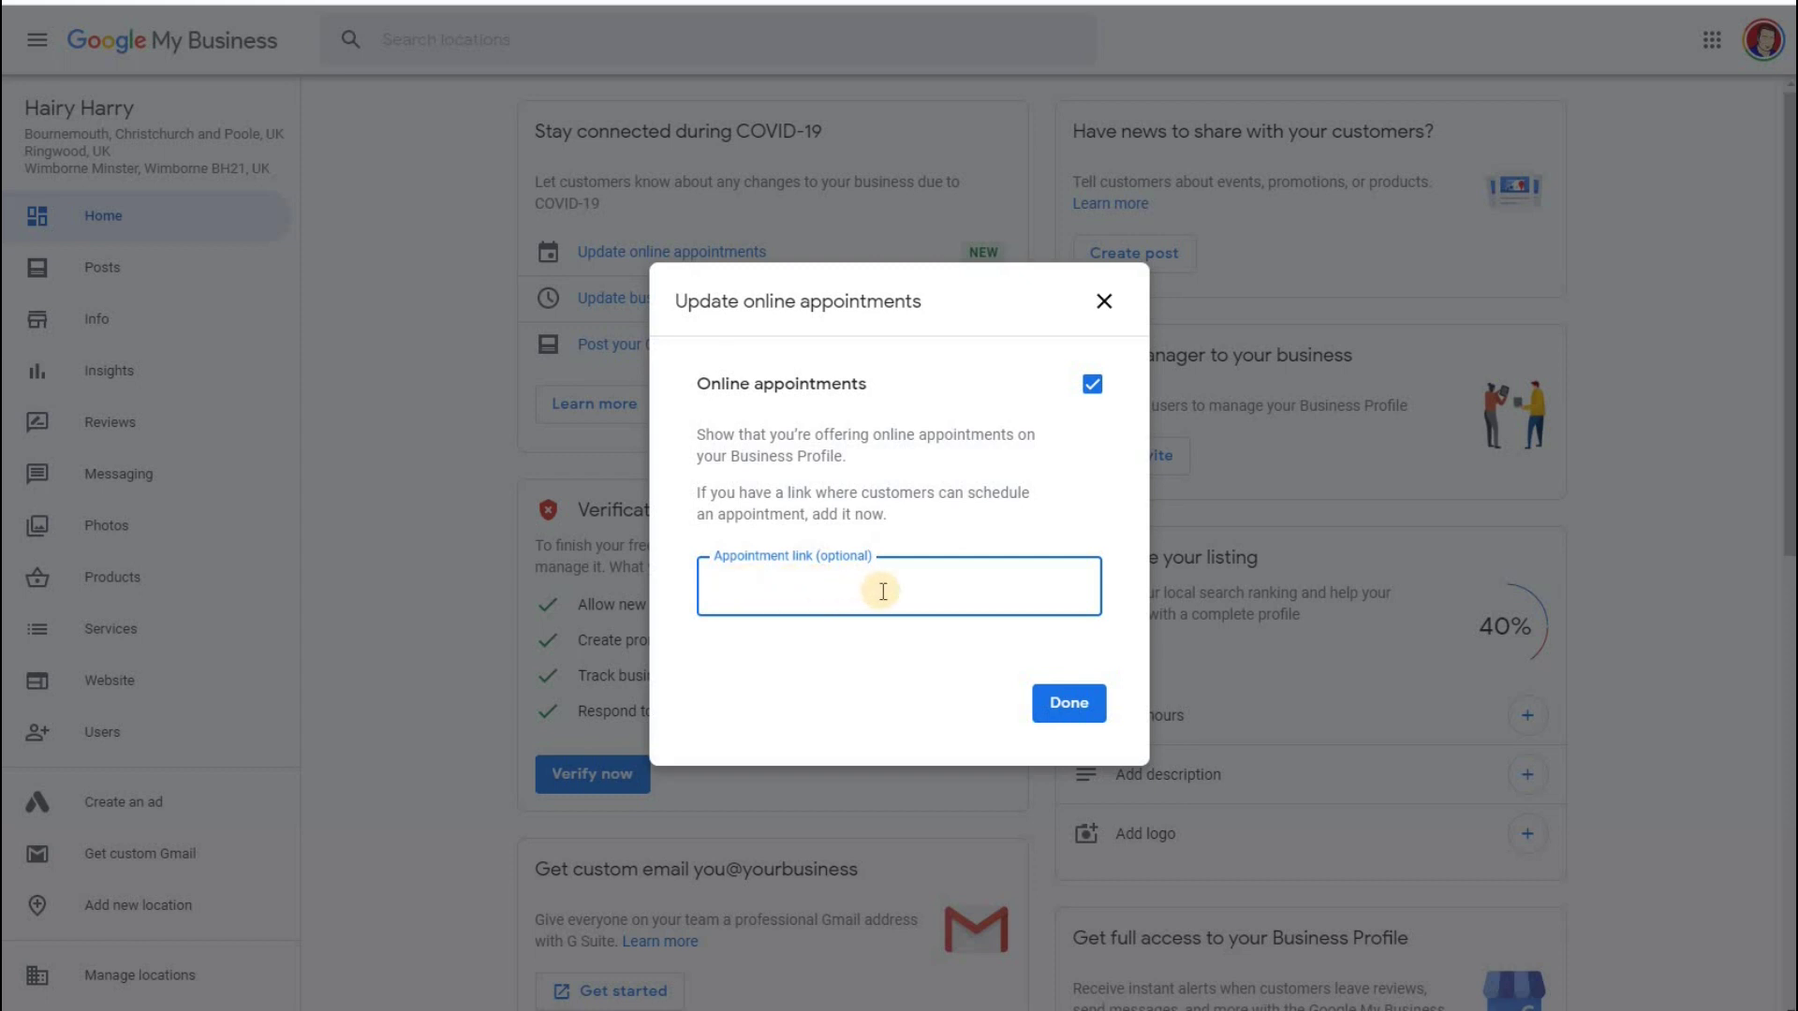
Untick Online appointments and close the Update online appointments dialog.
click(1077, 385)
click(281, 466)
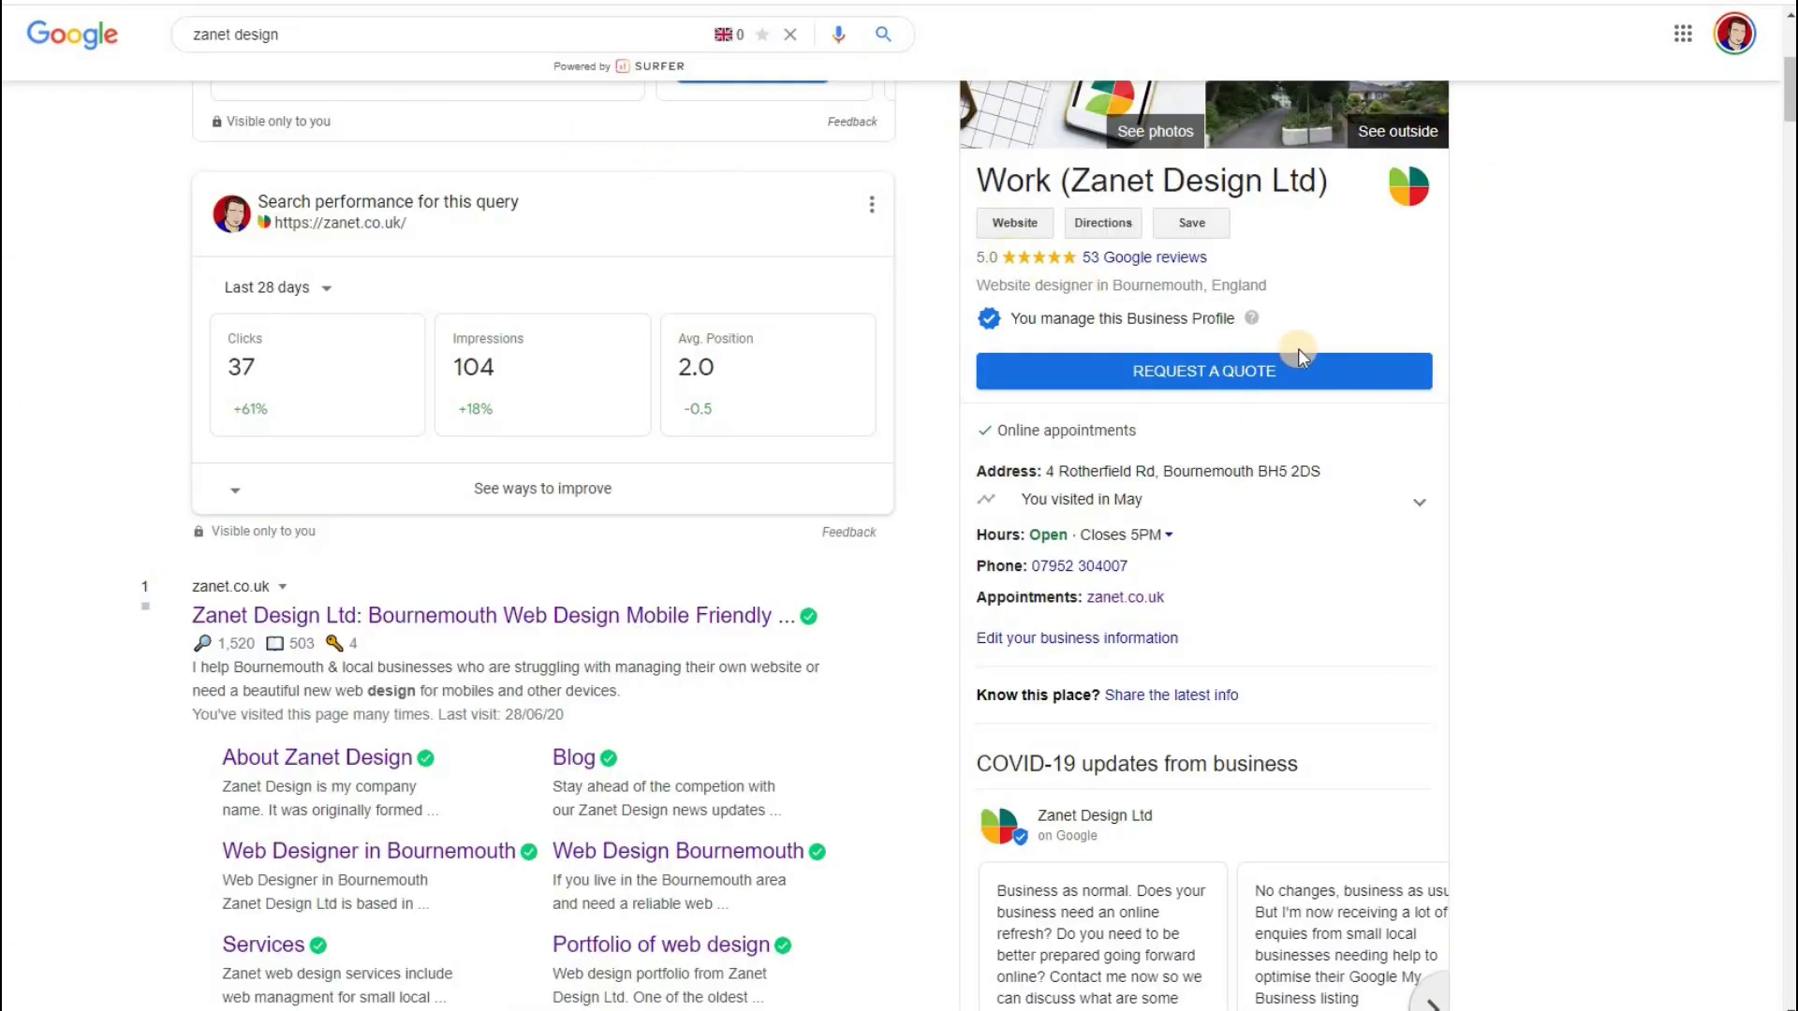
Scroll up to the Zanet Design Ltd knowledge panel showing online appointments.
scroll(1297, 349, up, 2)
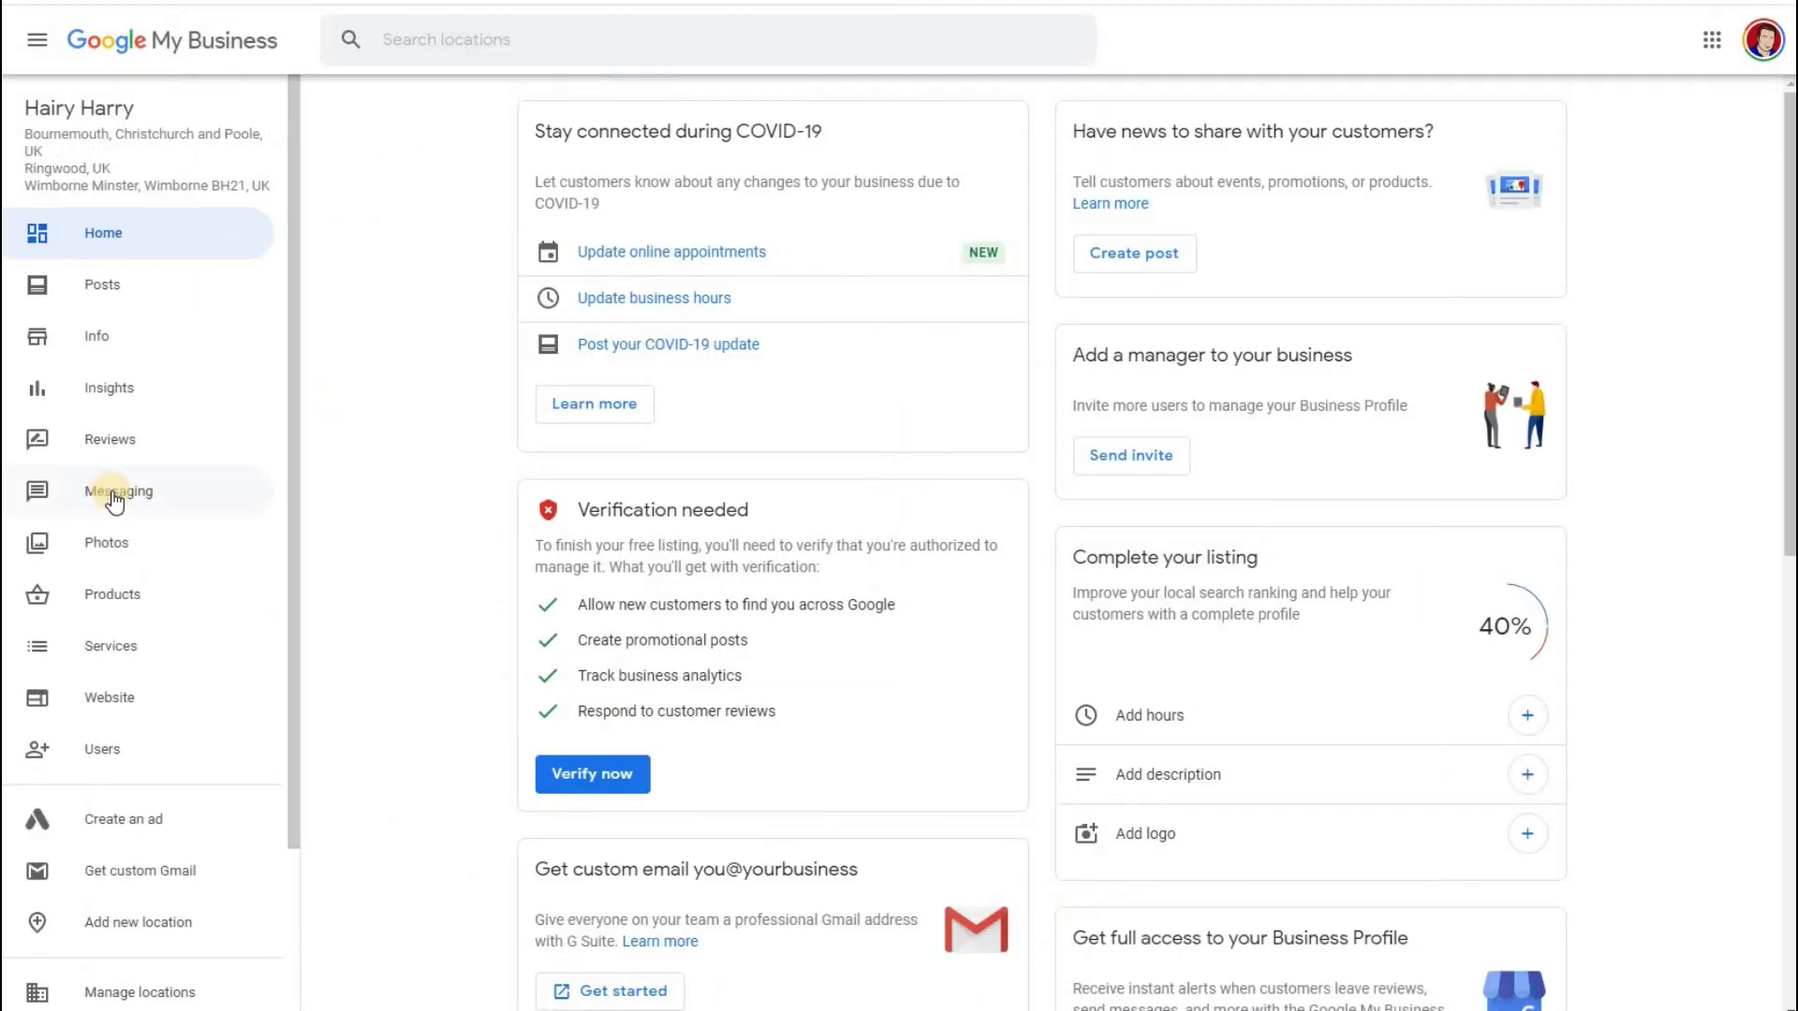
Go to the Messaging page from the left sidebar.
click(119, 494)
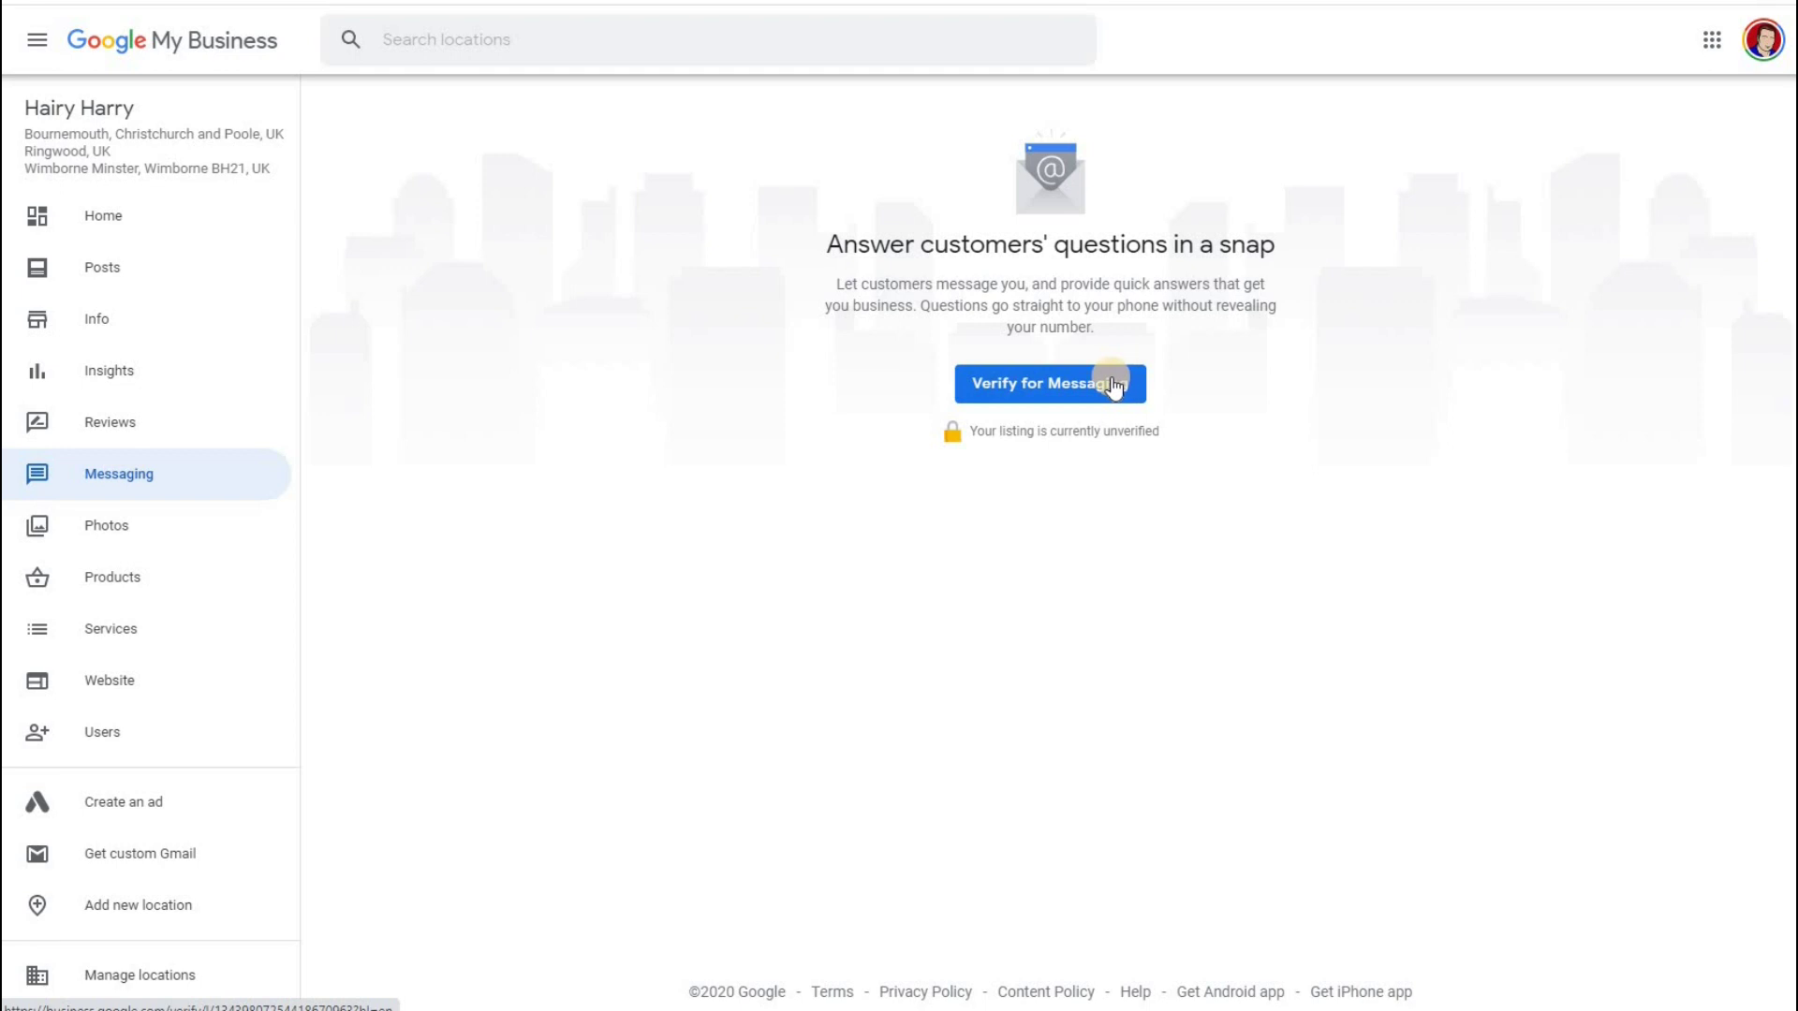
View the mailing-address verification form for Messaging, then return to the previous page.
click(1062, 386)
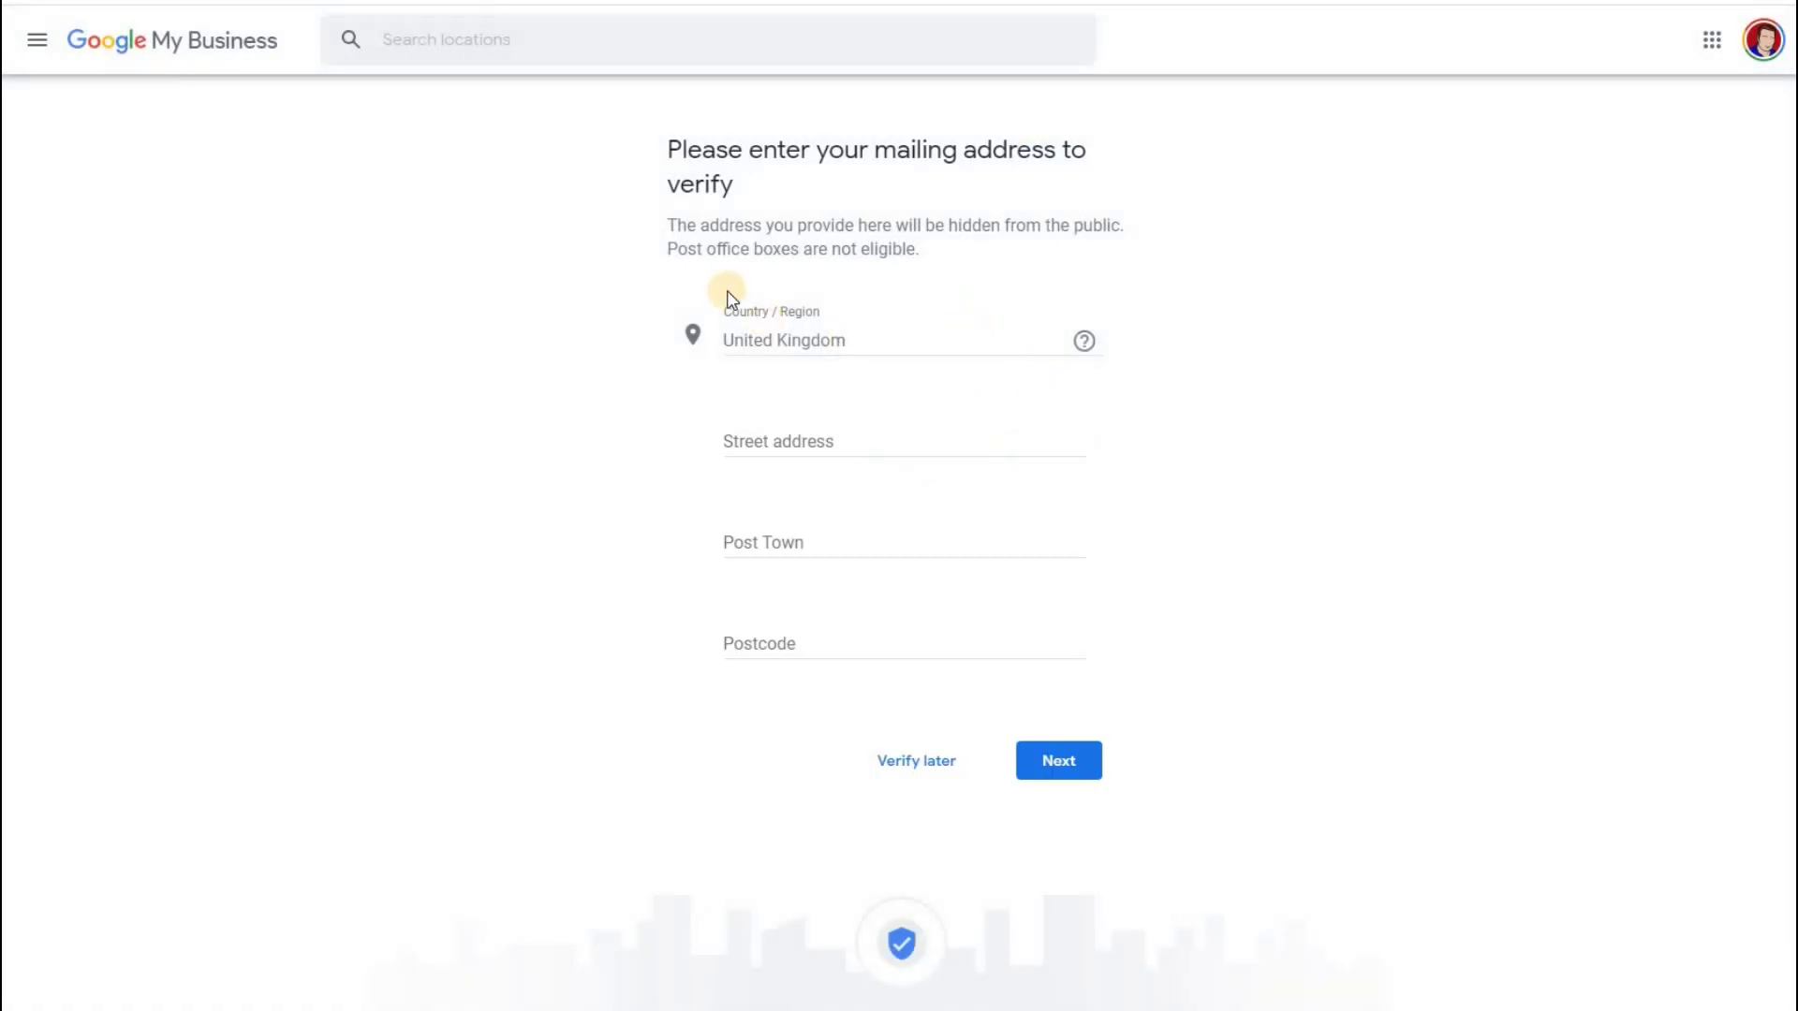
key(alt+Left)
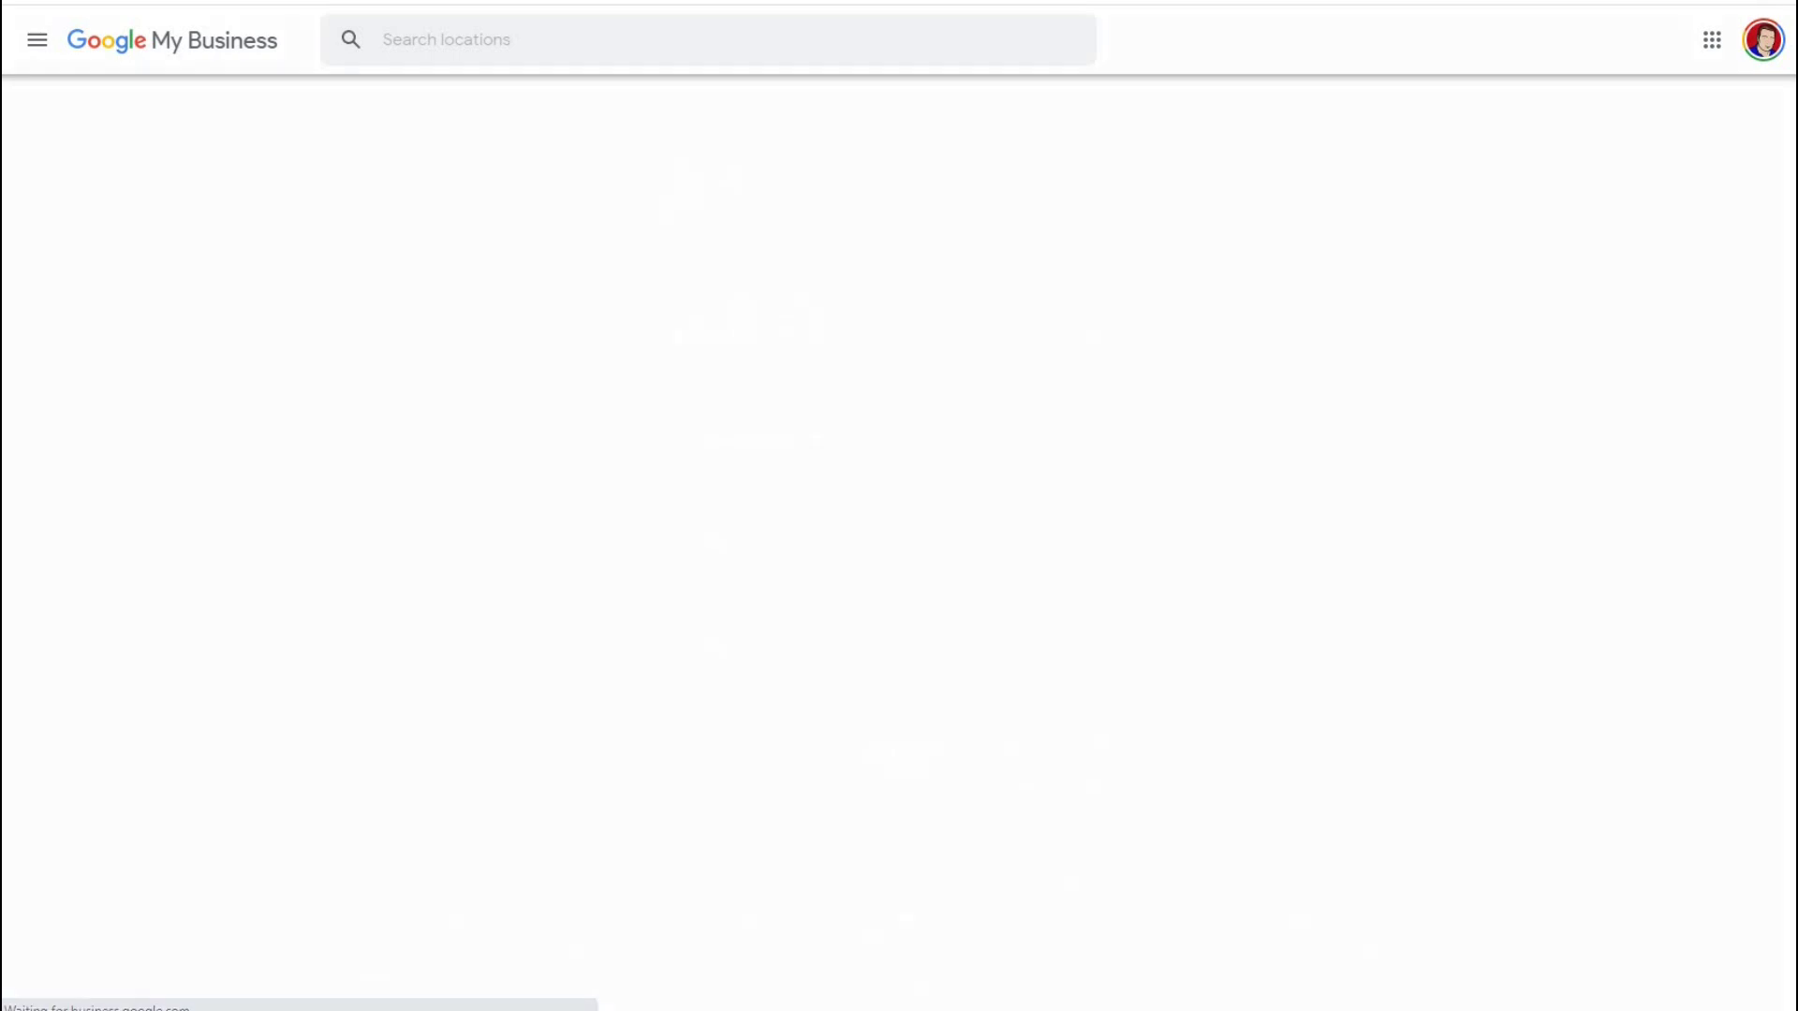